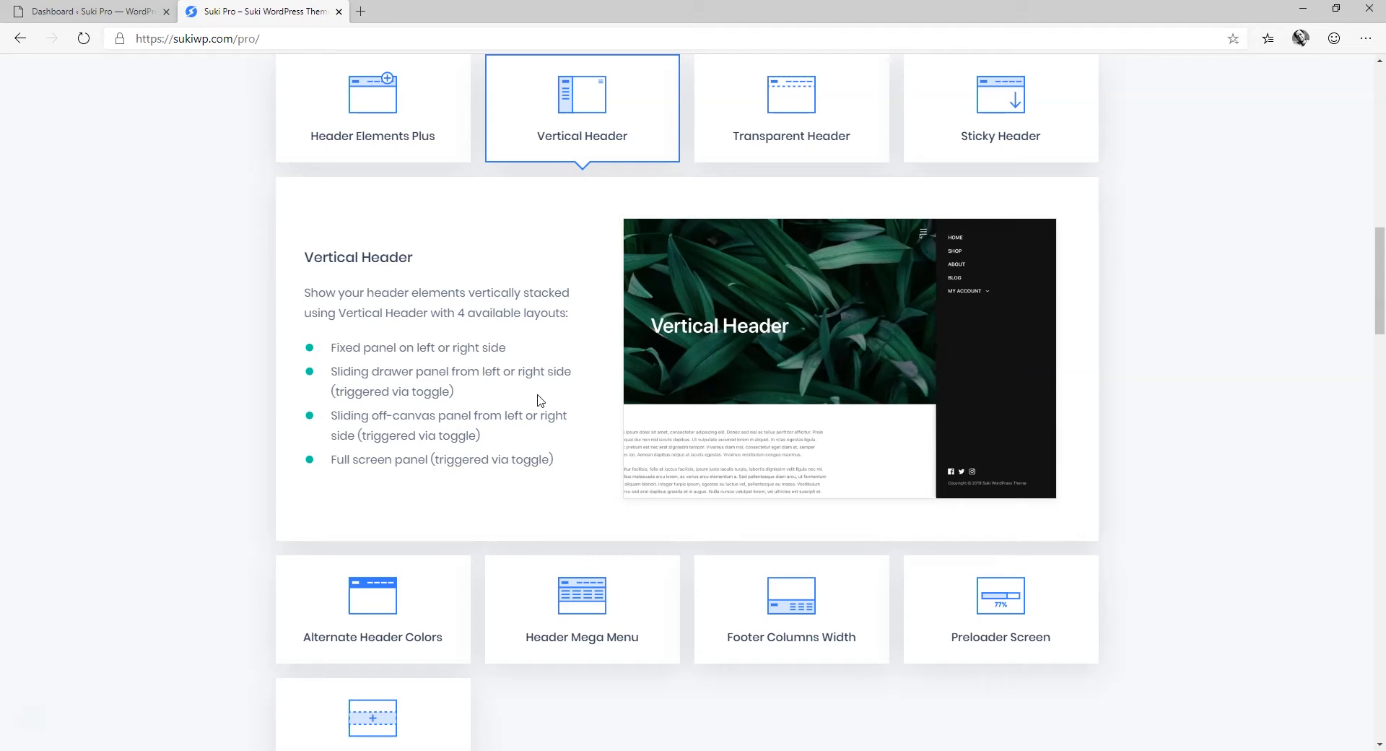
# Activate the Vertical Header module in the Suki Pro modules settings of the WordPress dashboard
pyautogui.click(134, 9)
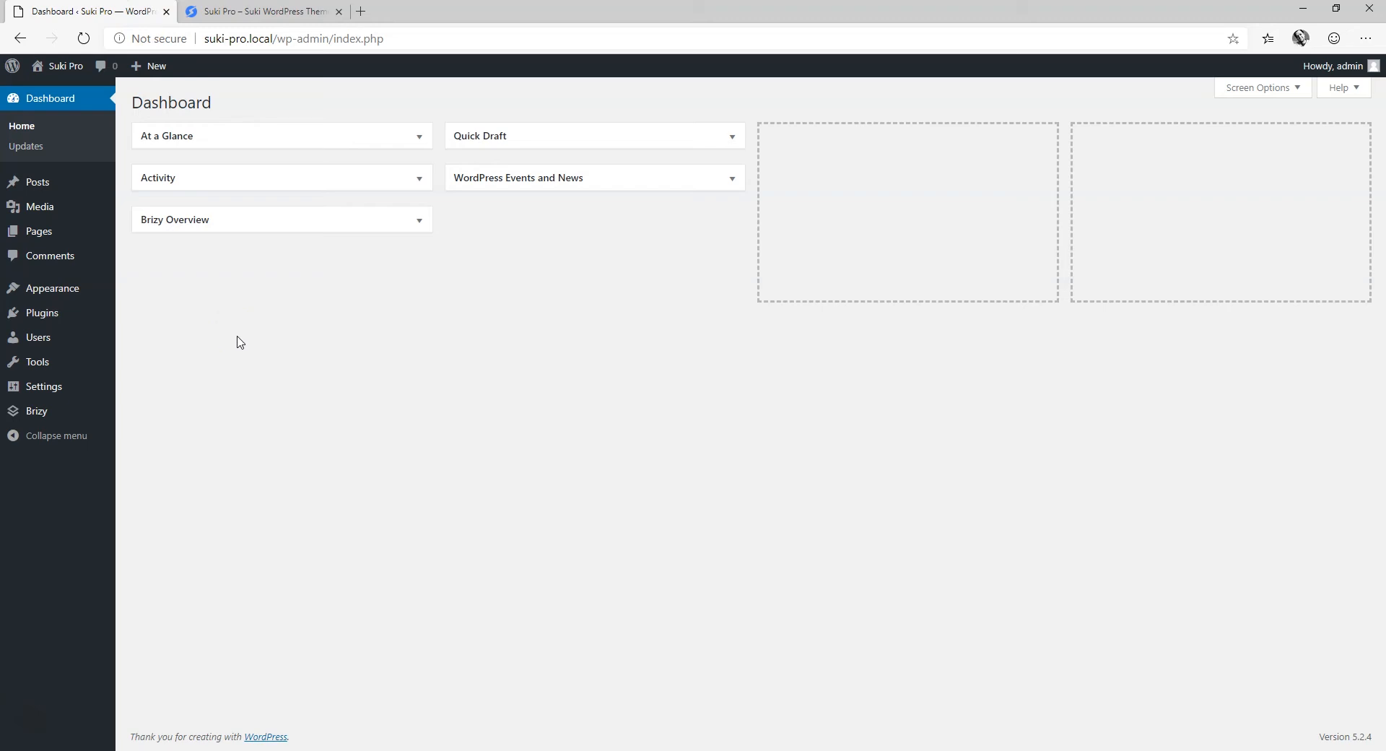
pyautogui.moveTo(52, 322)
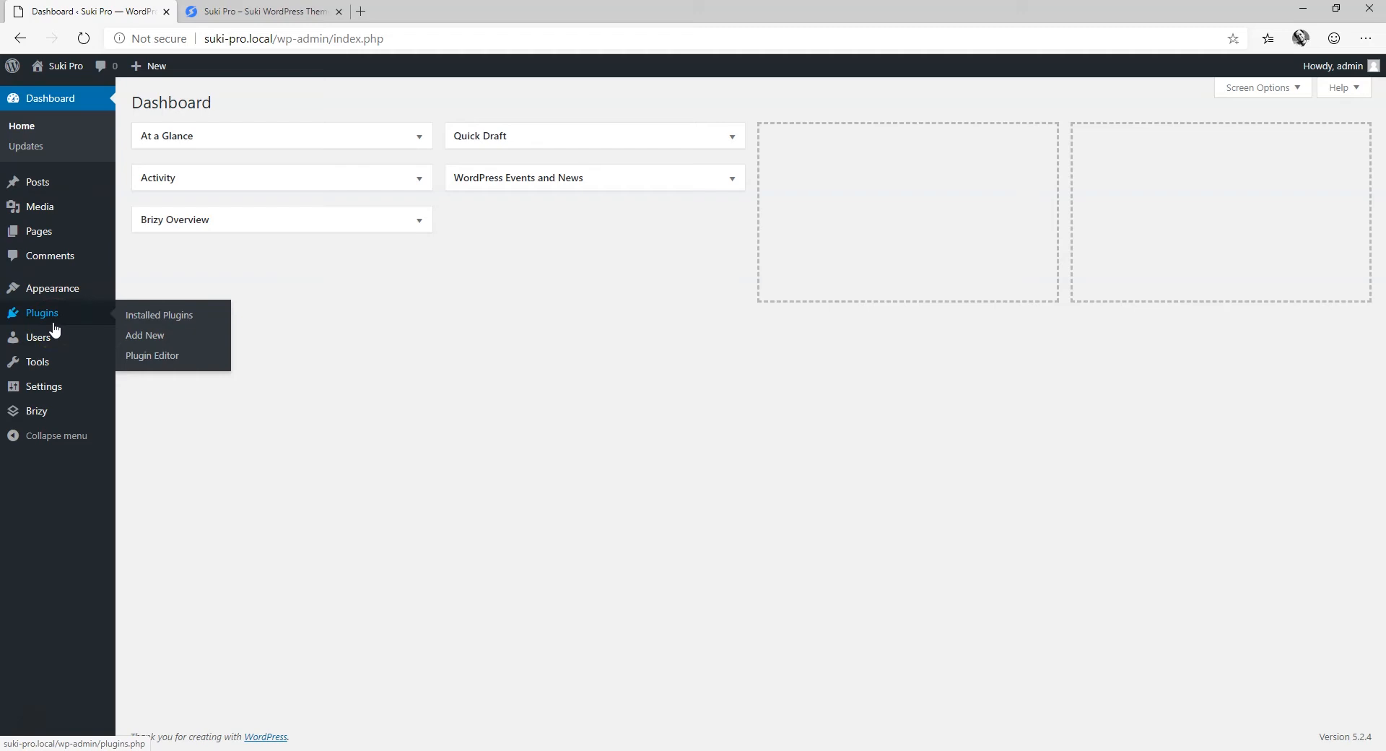
pyautogui.moveTo(62, 288)
pyautogui.click(140, 374)
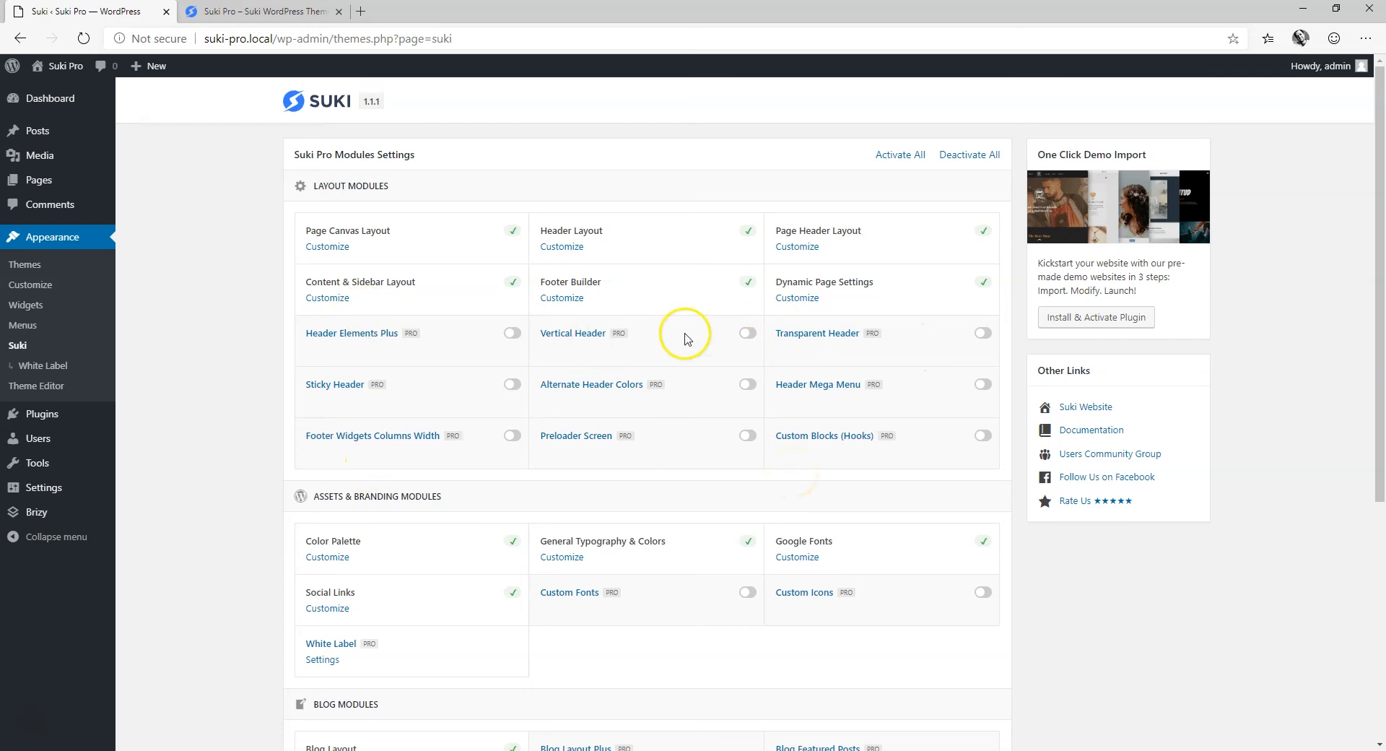
pyautogui.click(756, 337)
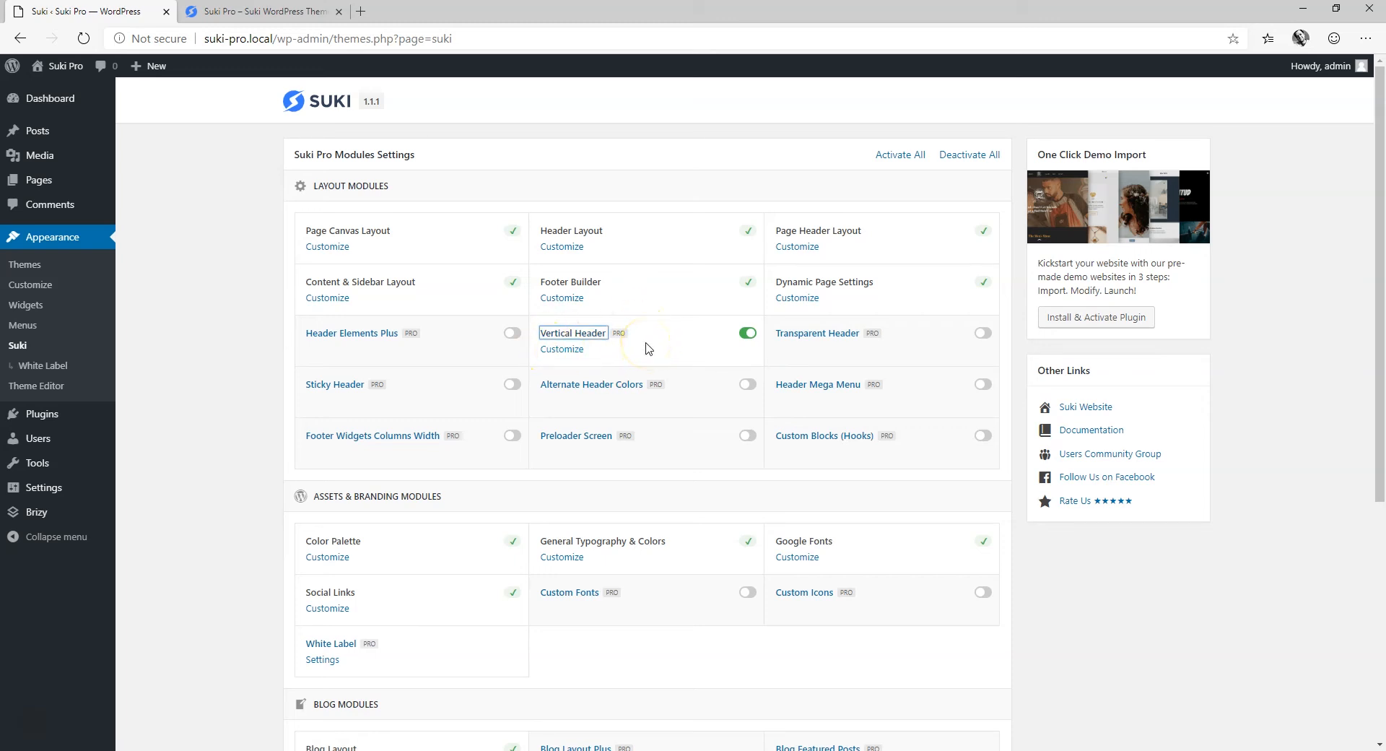
# Look through the Vertical Header article in the Suki documentation and return to the modules settings
pyautogui.click(1097, 434)
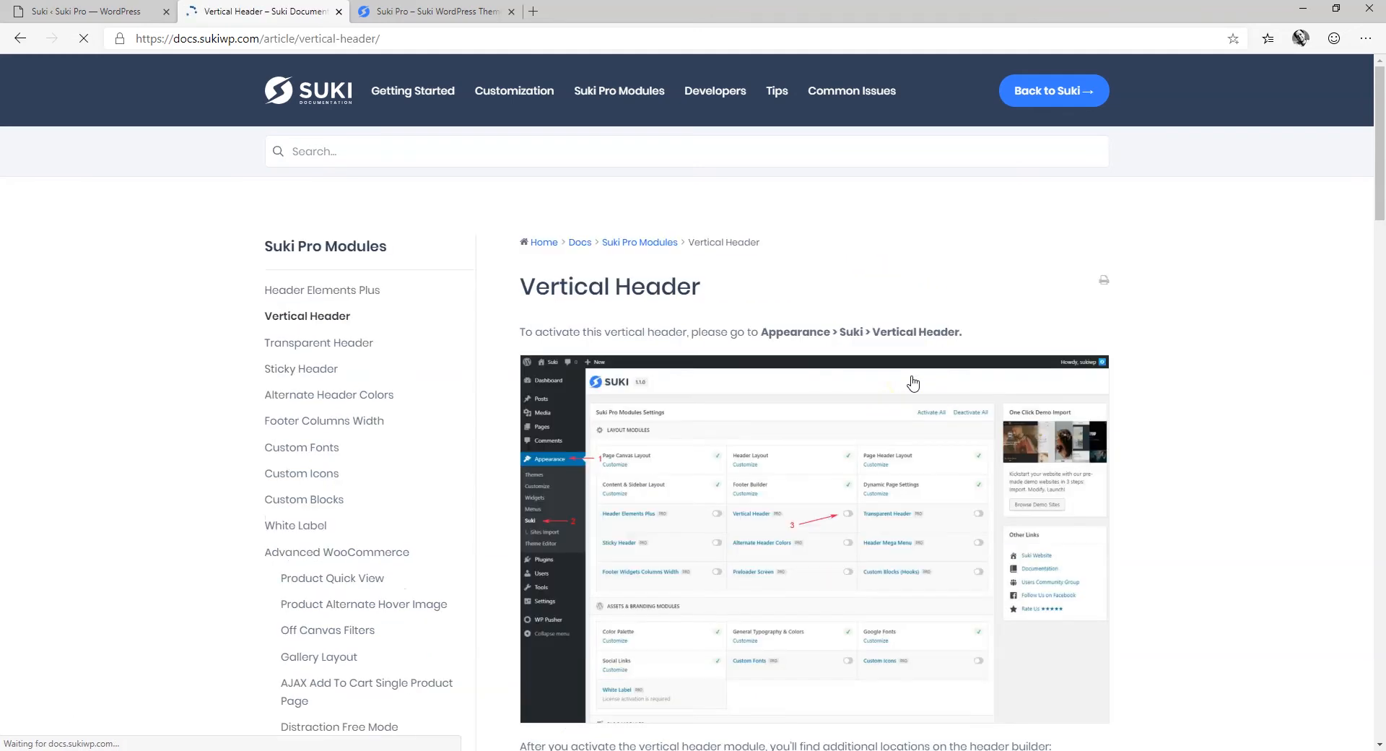
pyautogui.scroll(-5, 912, 387)
pyautogui.scroll(-13, 902, 393)
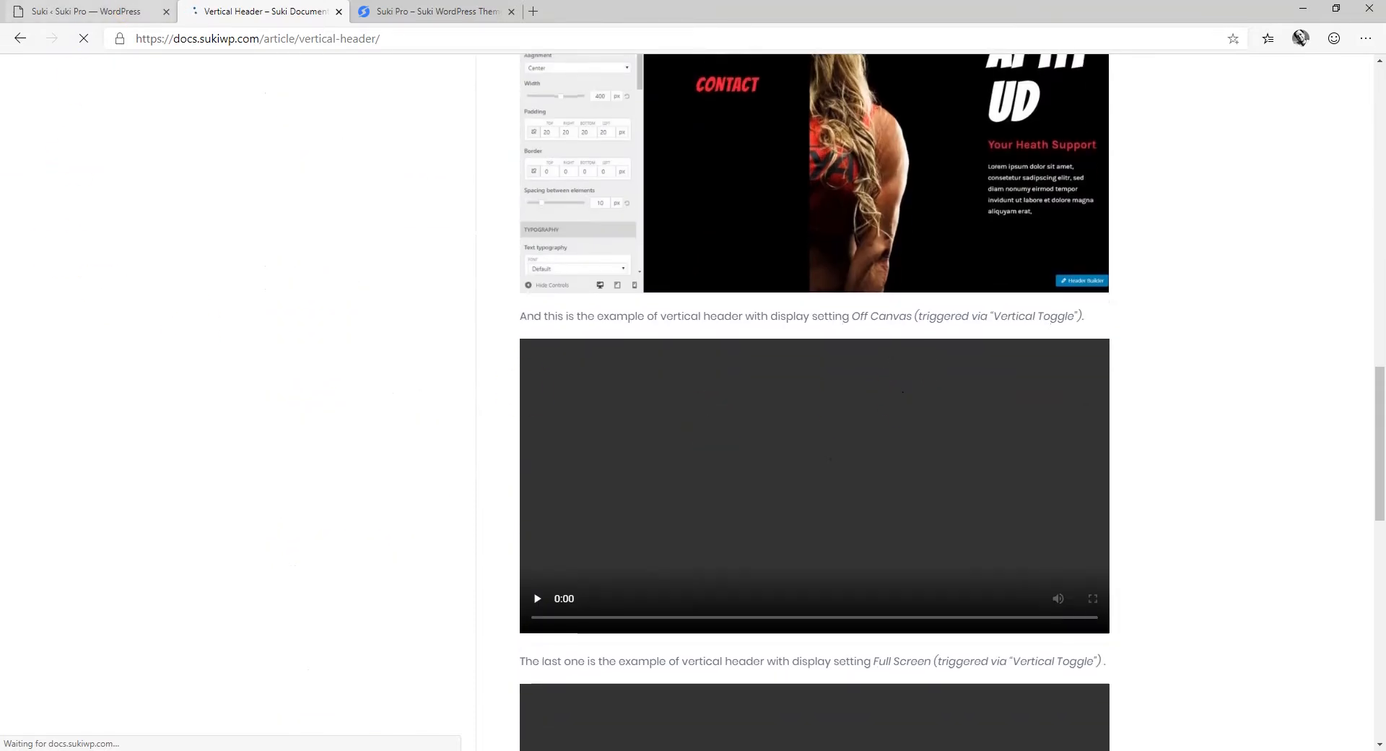
pyautogui.click(123, 10)
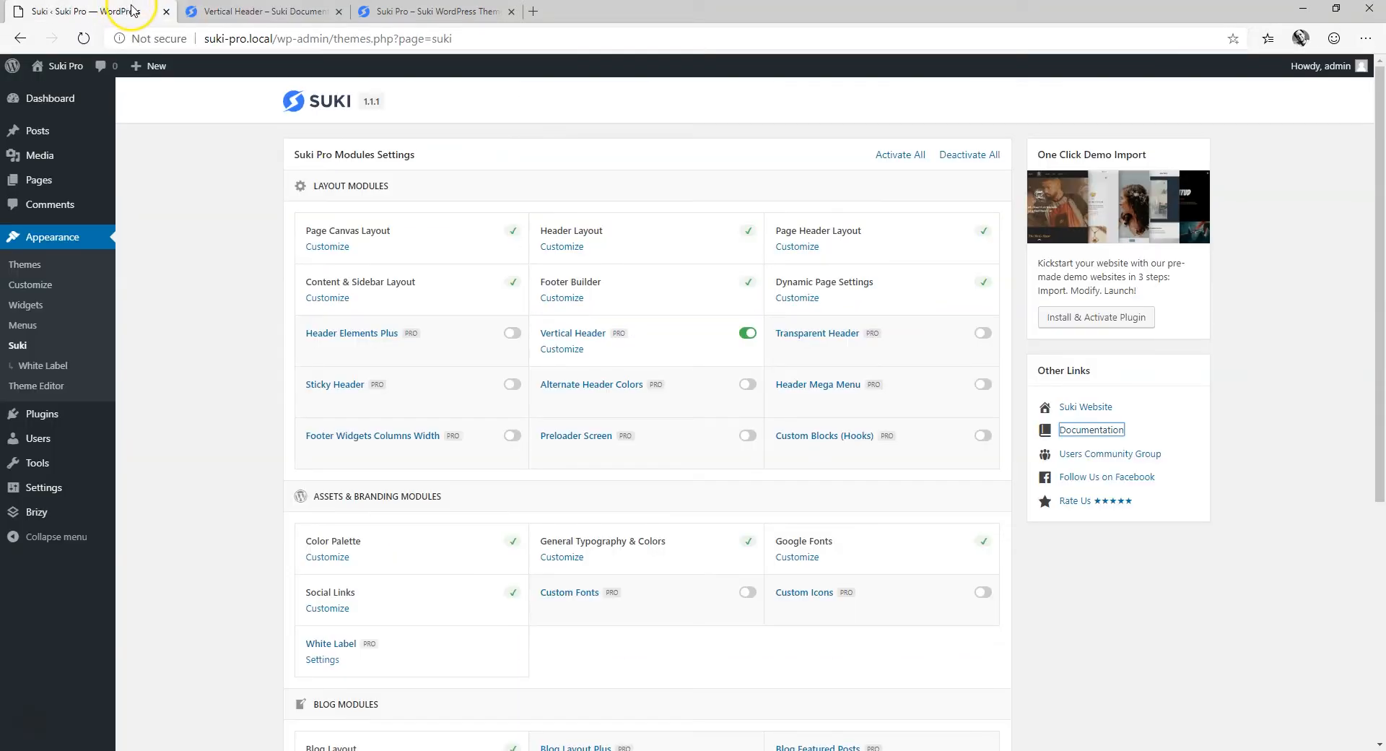
# Open the header customizer from the Vertical Header module and review the Vertical Bar settings
pyautogui.click(567, 357)
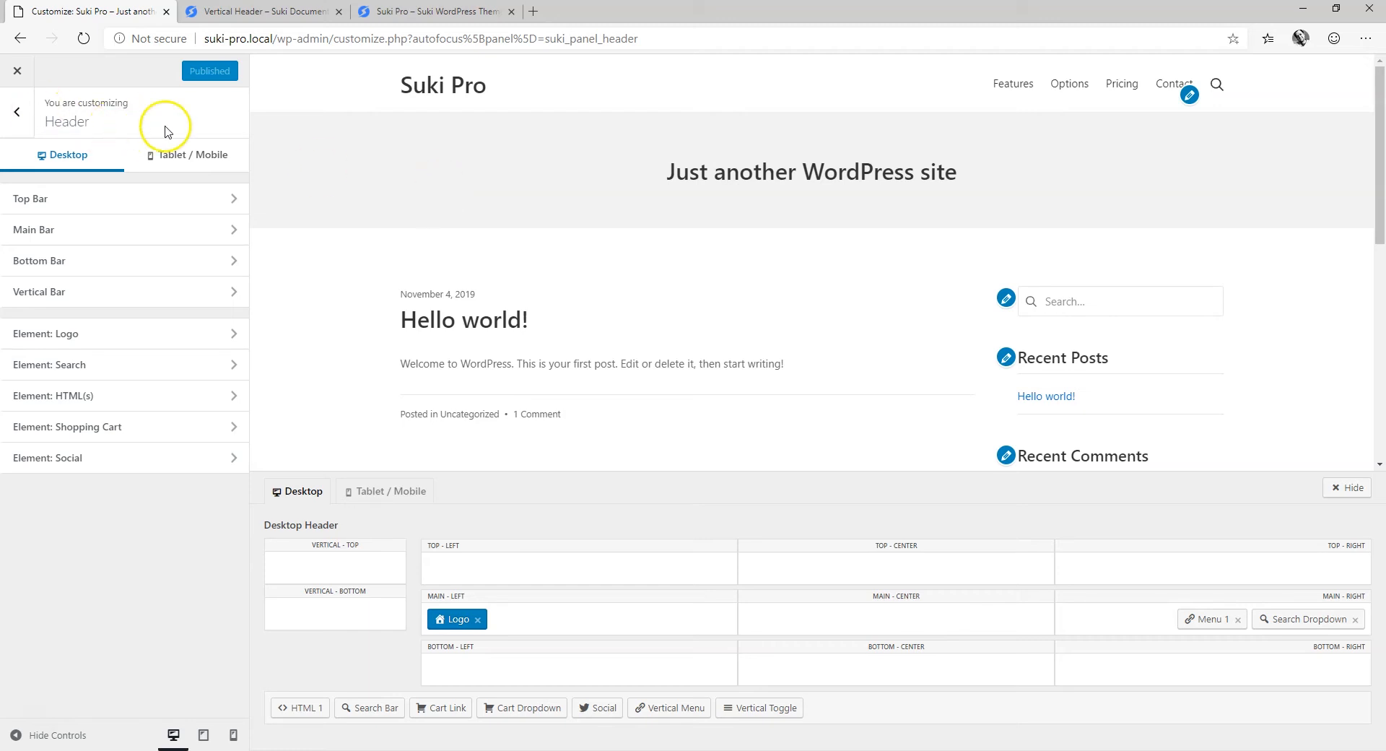
pyautogui.click(83, 303)
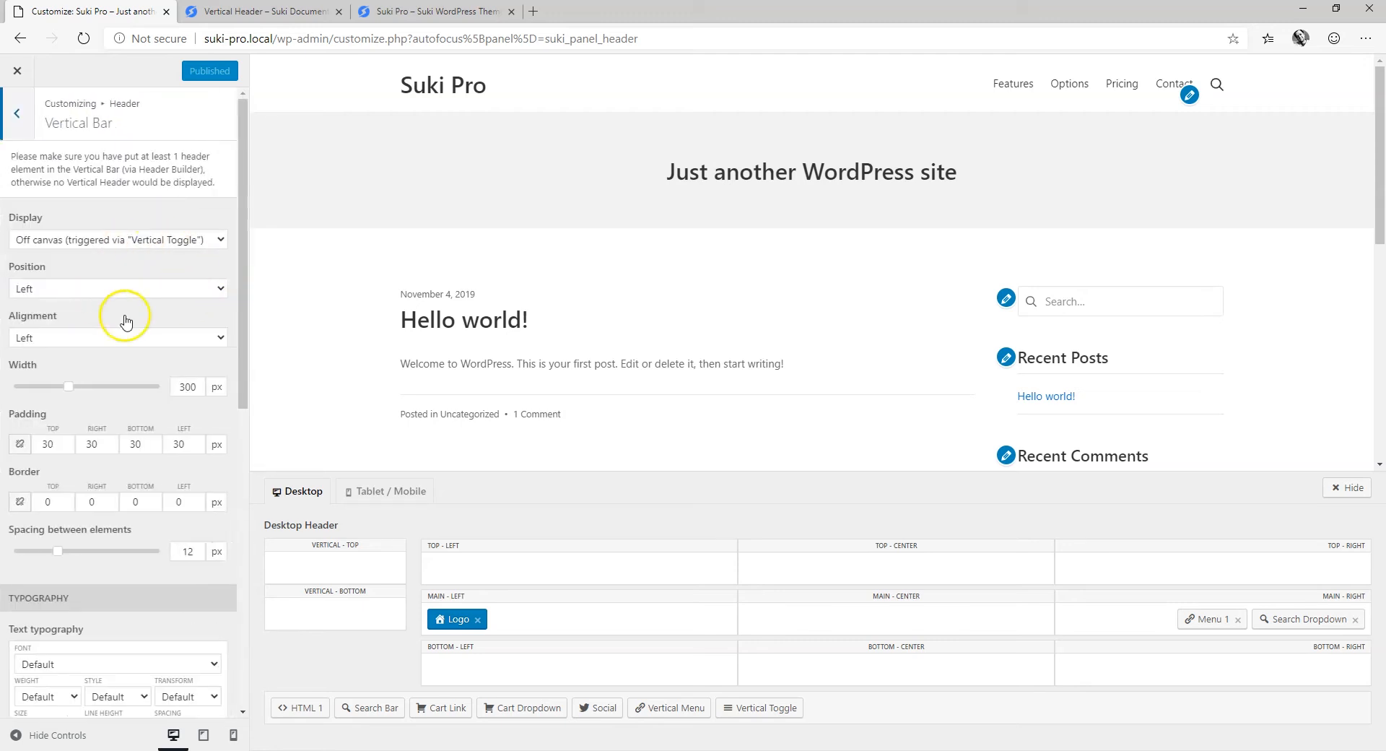
pyautogui.scroll(-10, 98, 529)
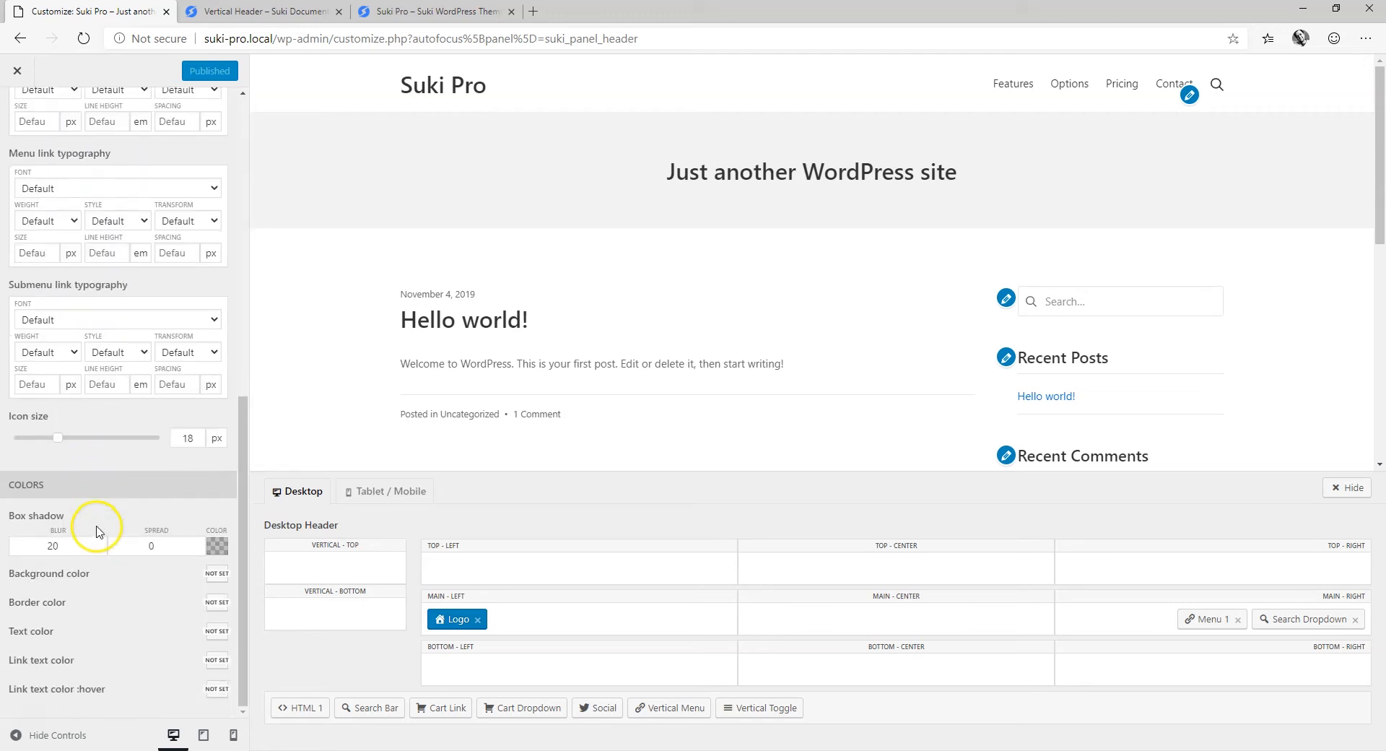
pyautogui.scroll(10, 99, 531)
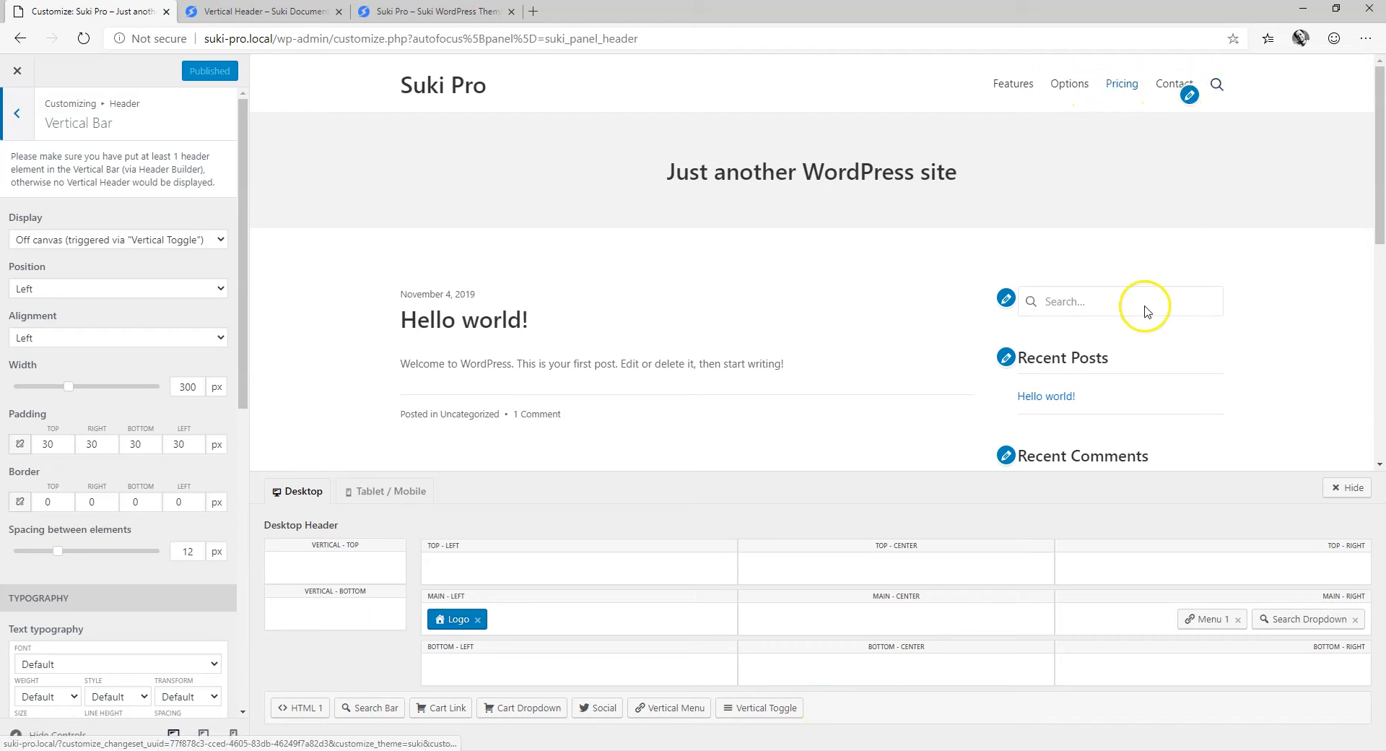
# Replace Menu 1 and Search Dropdown in the desktop header's Main - Right area with the Vertical Toggle element
pyautogui.click(1236, 621)
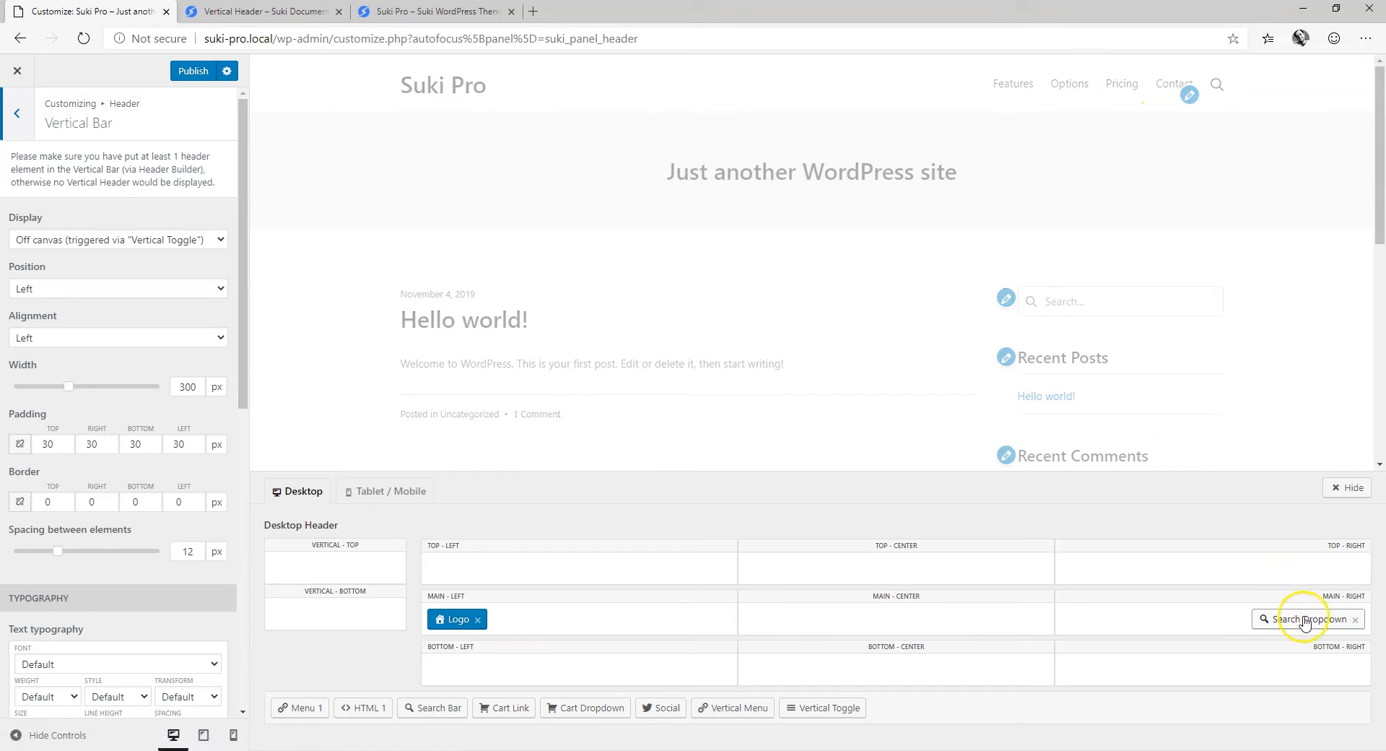
pyautogui.click(1355, 620)
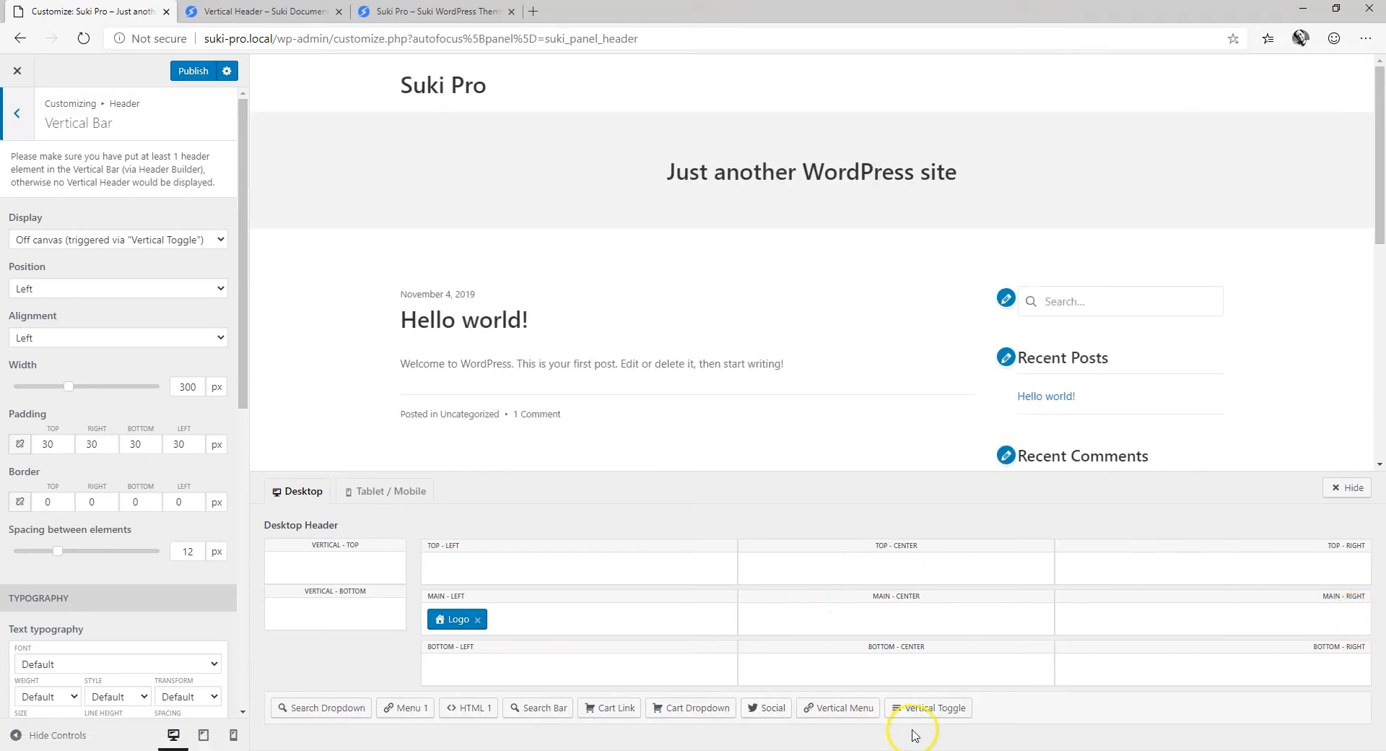
pyautogui.moveTo(918, 713); pyautogui.dragTo(1313, 626)
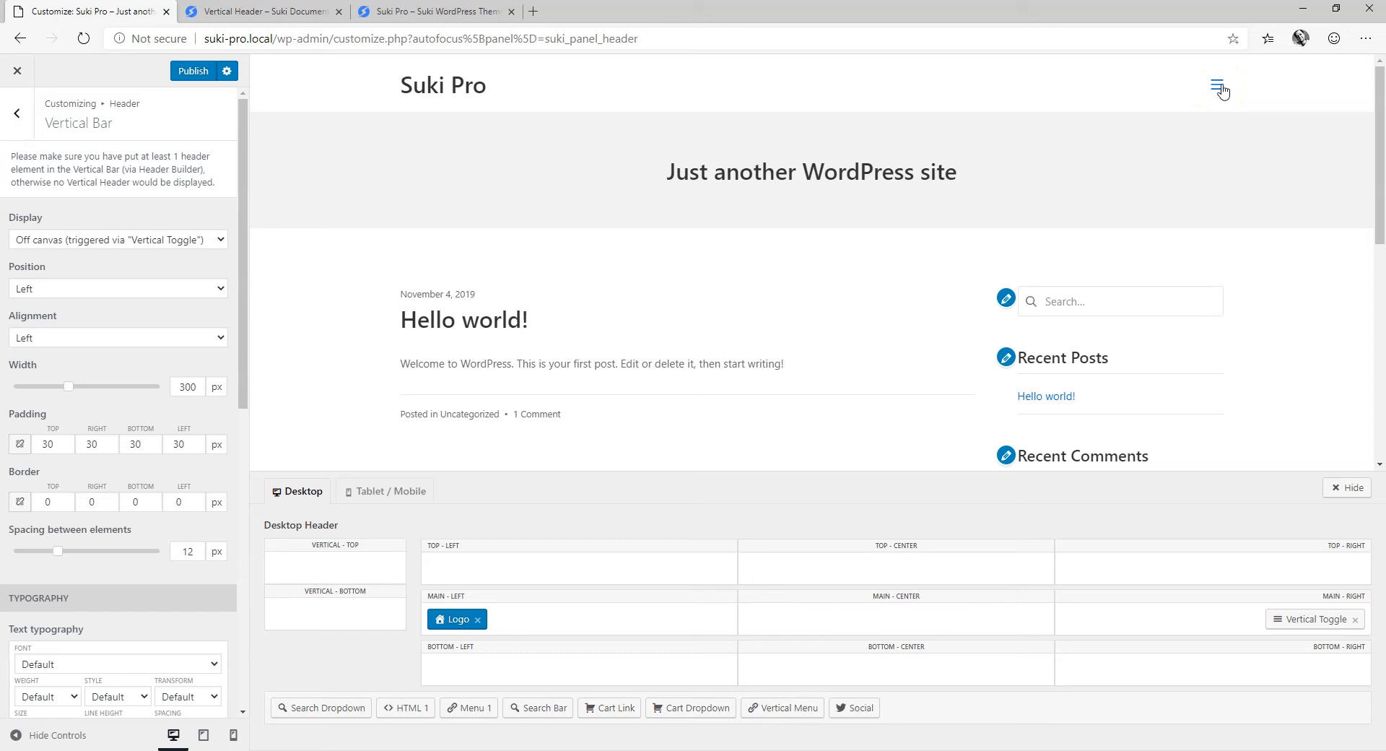
pyautogui.click(1221, 88)
# Place Vertical Menu in the Vertical - Top area and Social in Vertical - Bottom, and preview the sliding panel
pyautogui.click(375, 492)
pyautogui.click(315, 576)
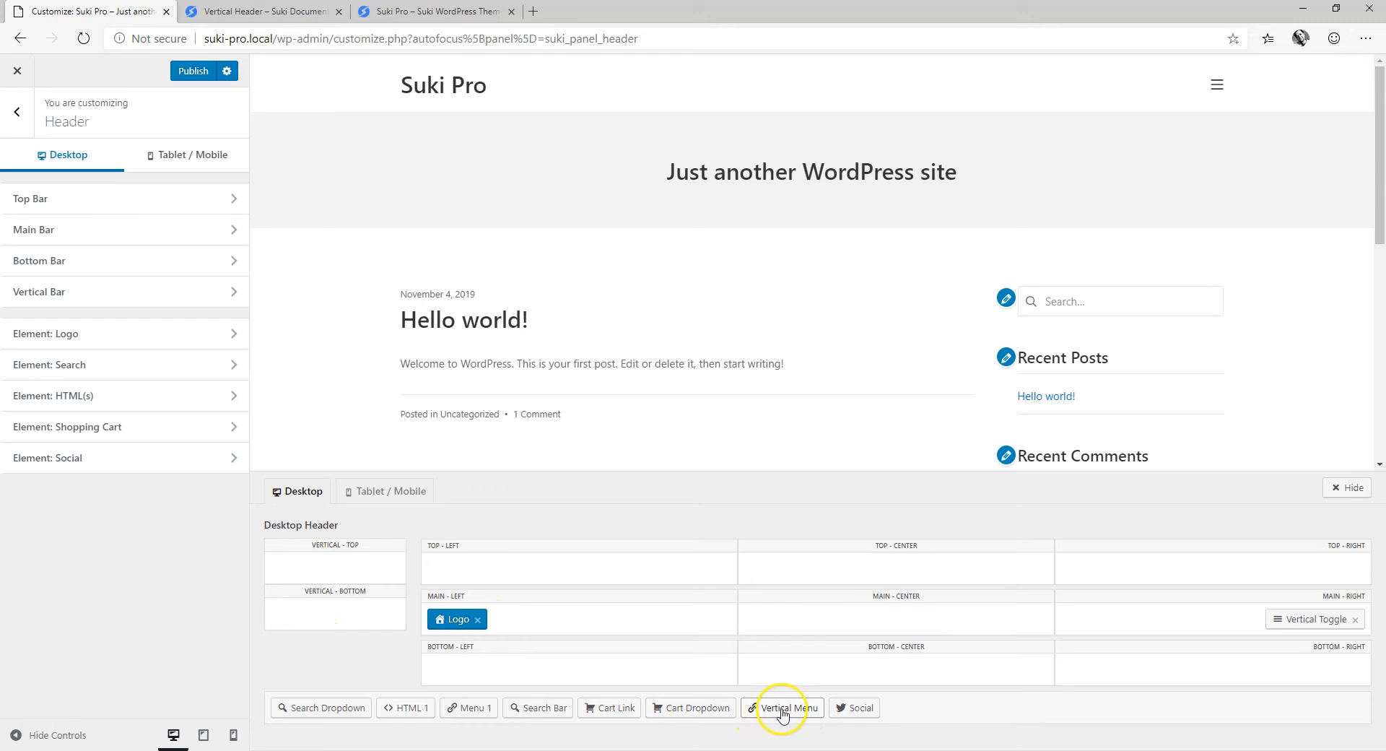
pyautogui.moveTo(789, 713); pyautogui.dragTo(347, 581)
pyautogui.moveTo(768, 708); pyautogui.dragTo(330, 598)
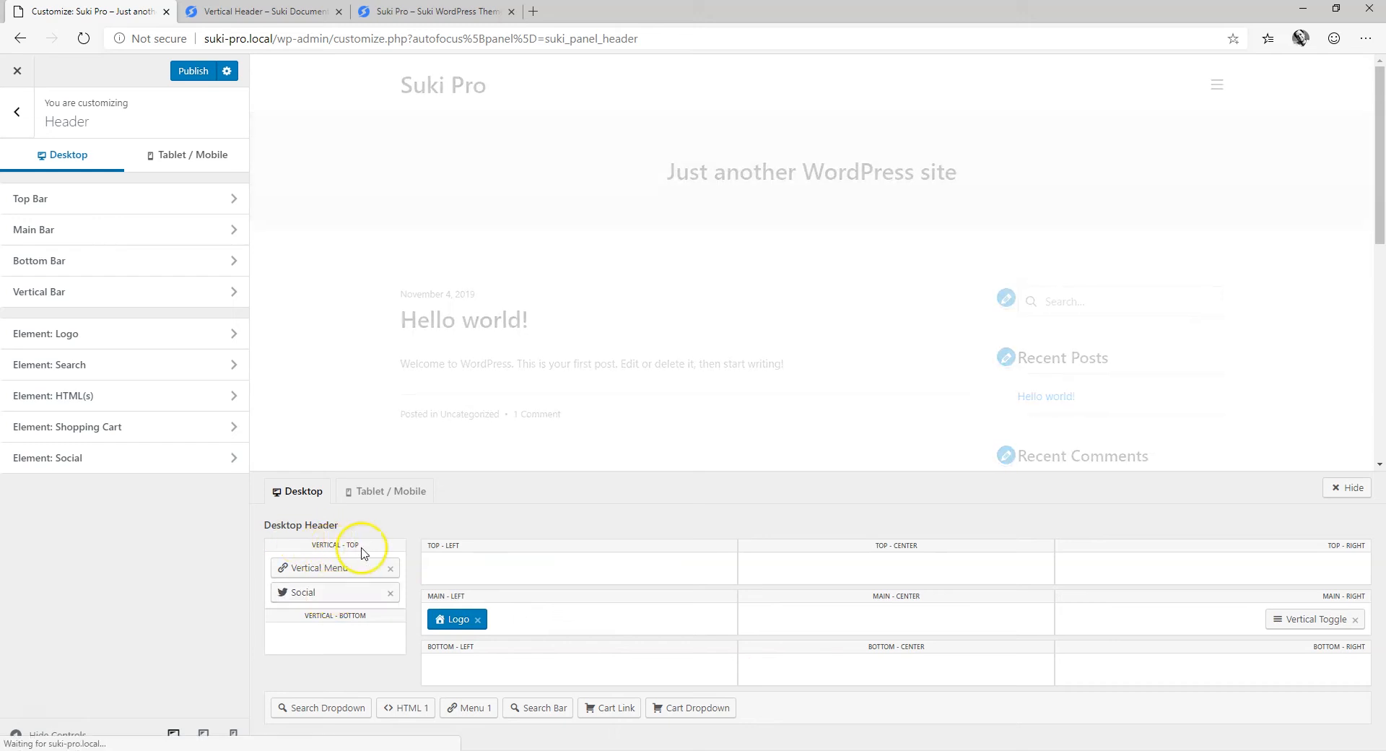
pyautogui.moveTo(321, 601)
pyautogui.mouseDown()
pyautogui.moveTo(319, 640)
pyautogui.moveTo(325, 625)
pyautogui.mouseUp()
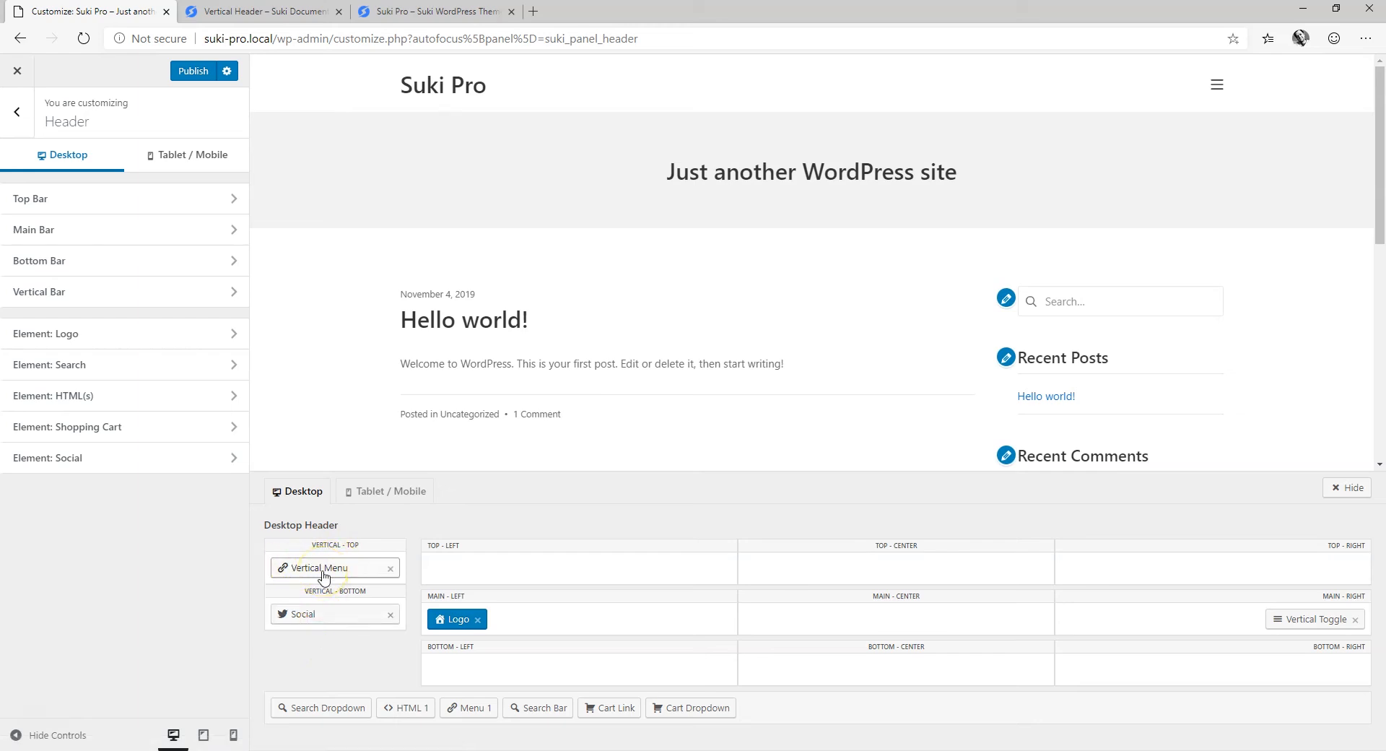
pyautogui.click(1218, 93)
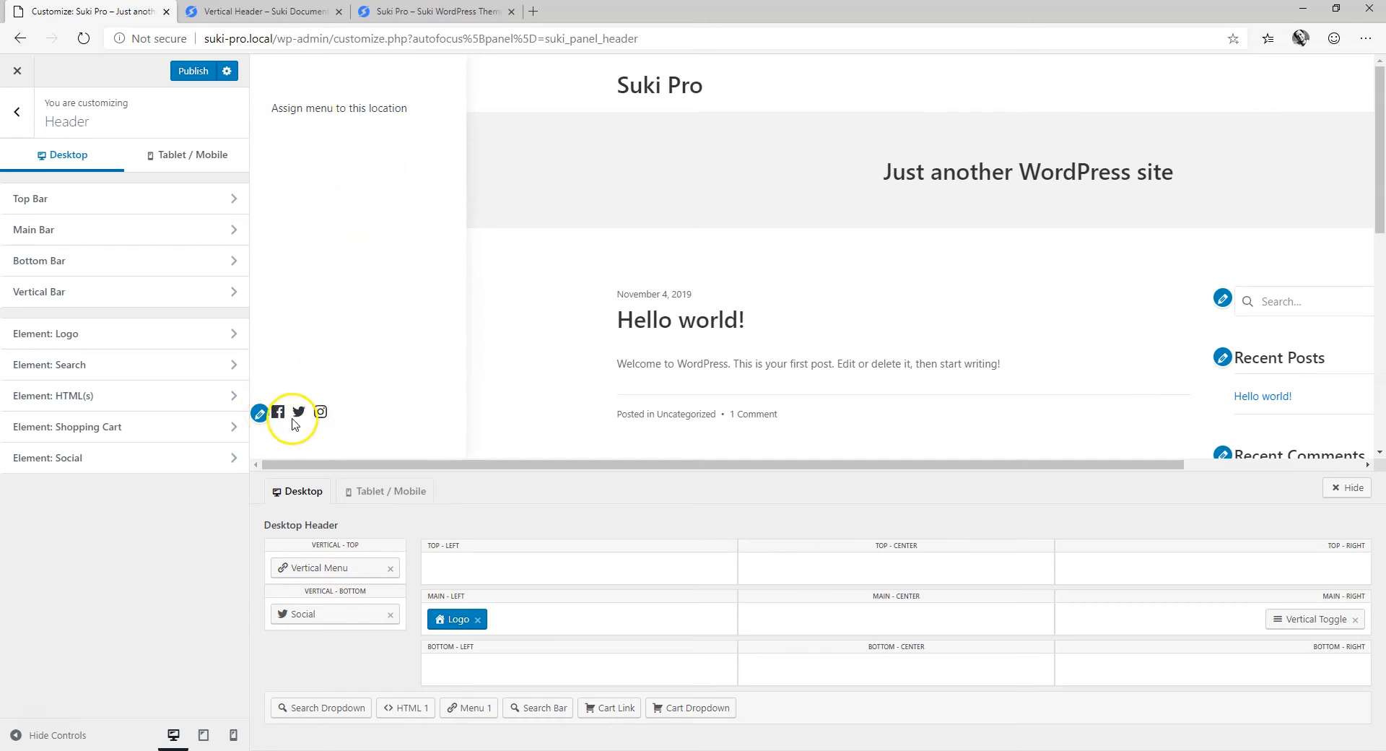
# Assign Main Menu to the Vertical Header Menu location and open the vertical panel in the preview
pyautogui.click(358, 108)
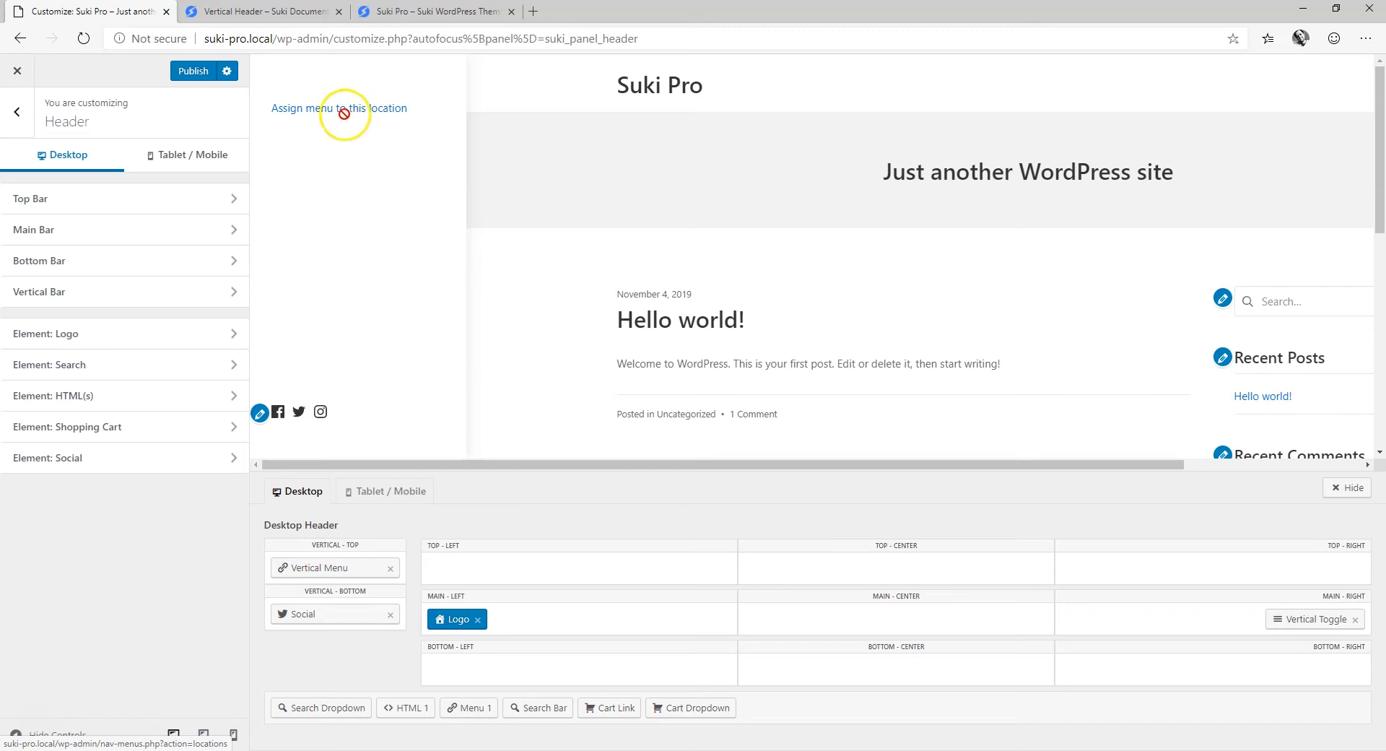
pyautogui.click(16, 116)
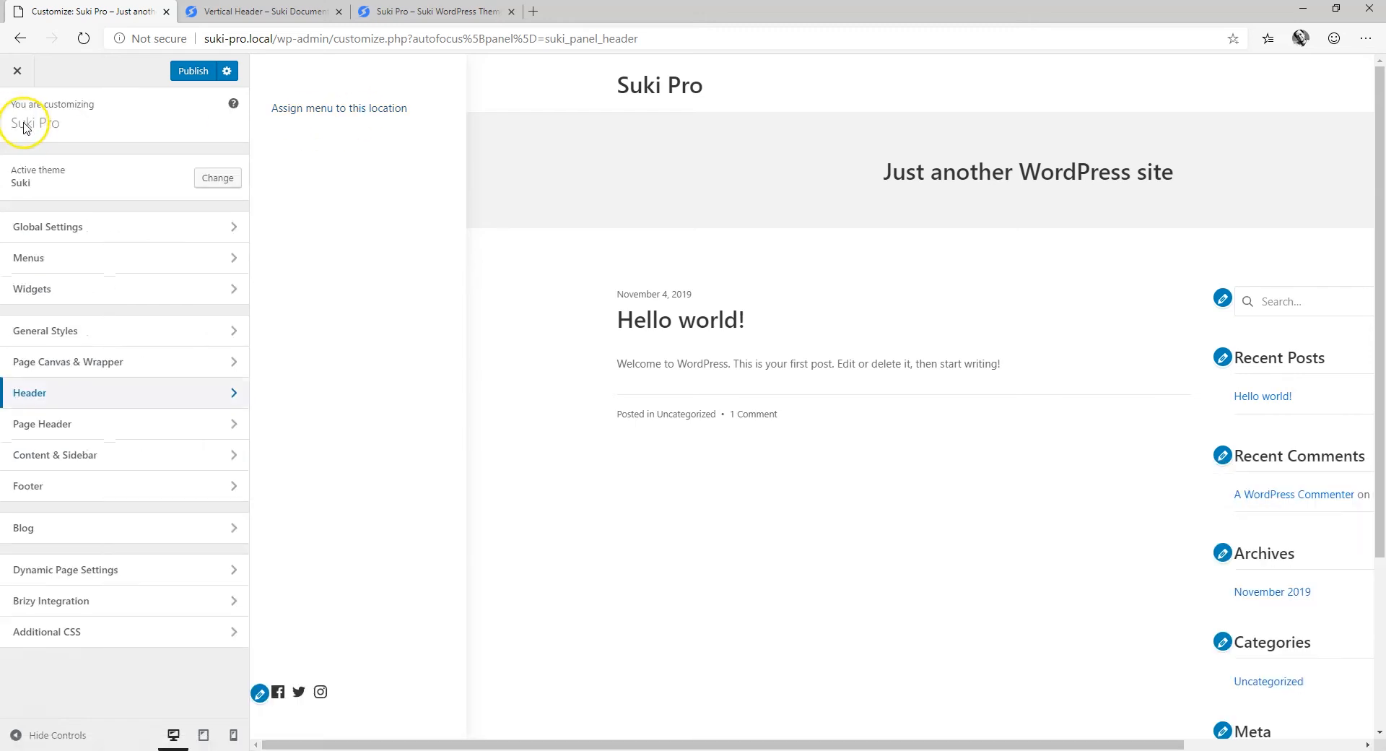
pyautogui.click(34, 260)
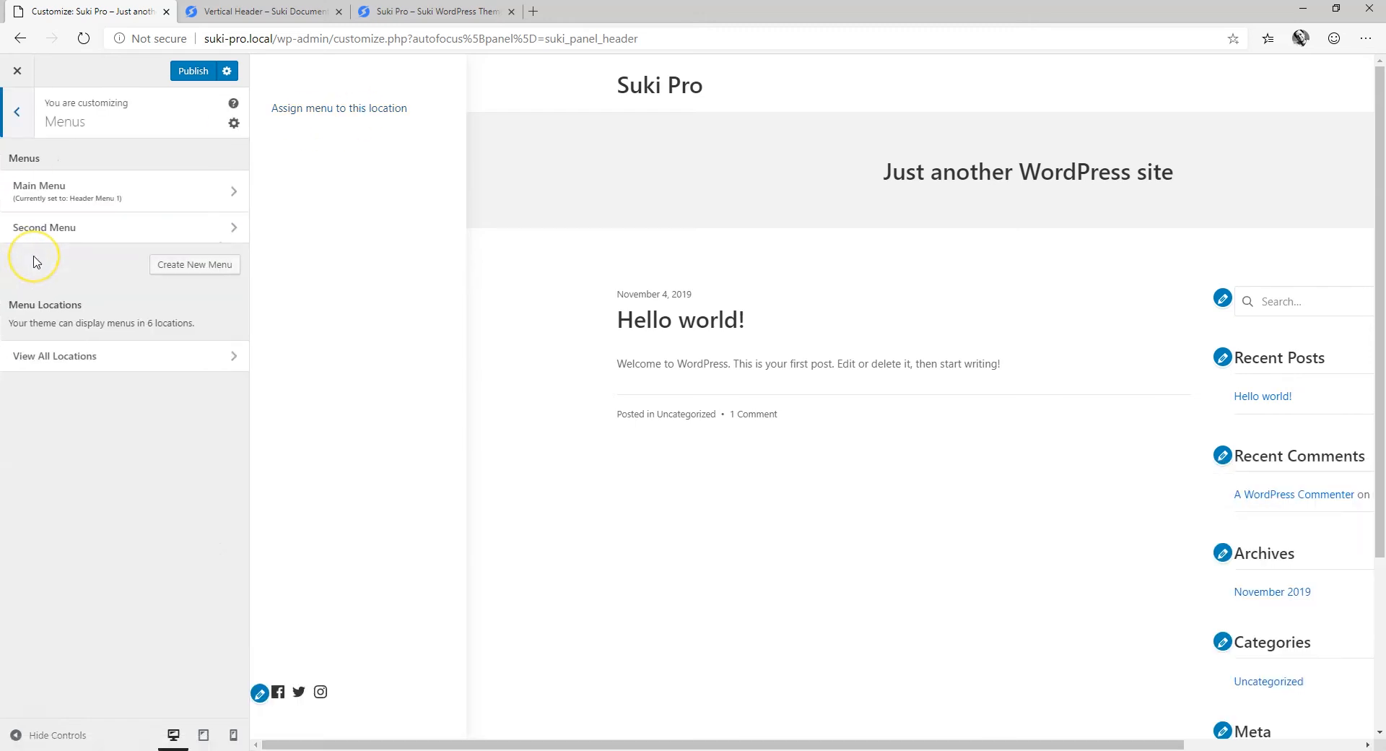
pyautogui.click(31, 356)
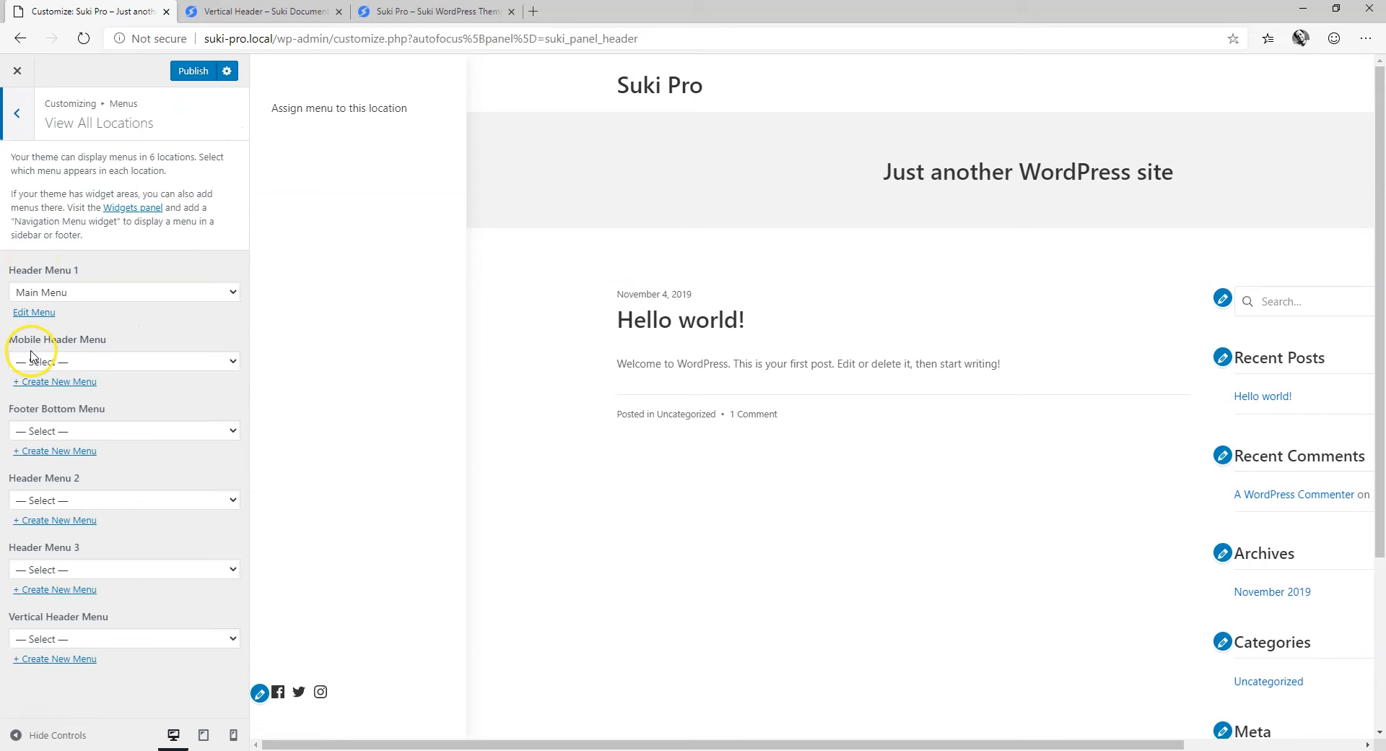
pyautogui.click(118, 641)
pyautogui.click(92, 676)
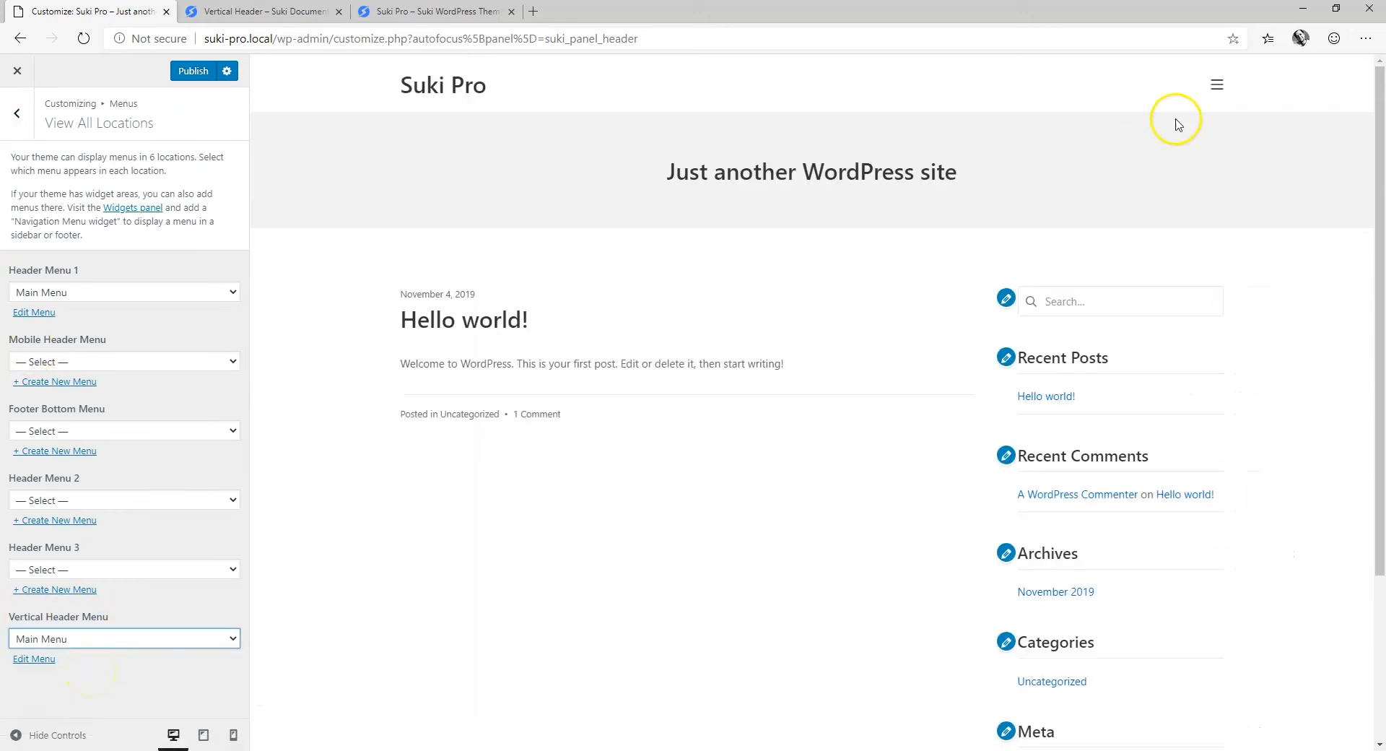
pyautogui.click(1217, 84)
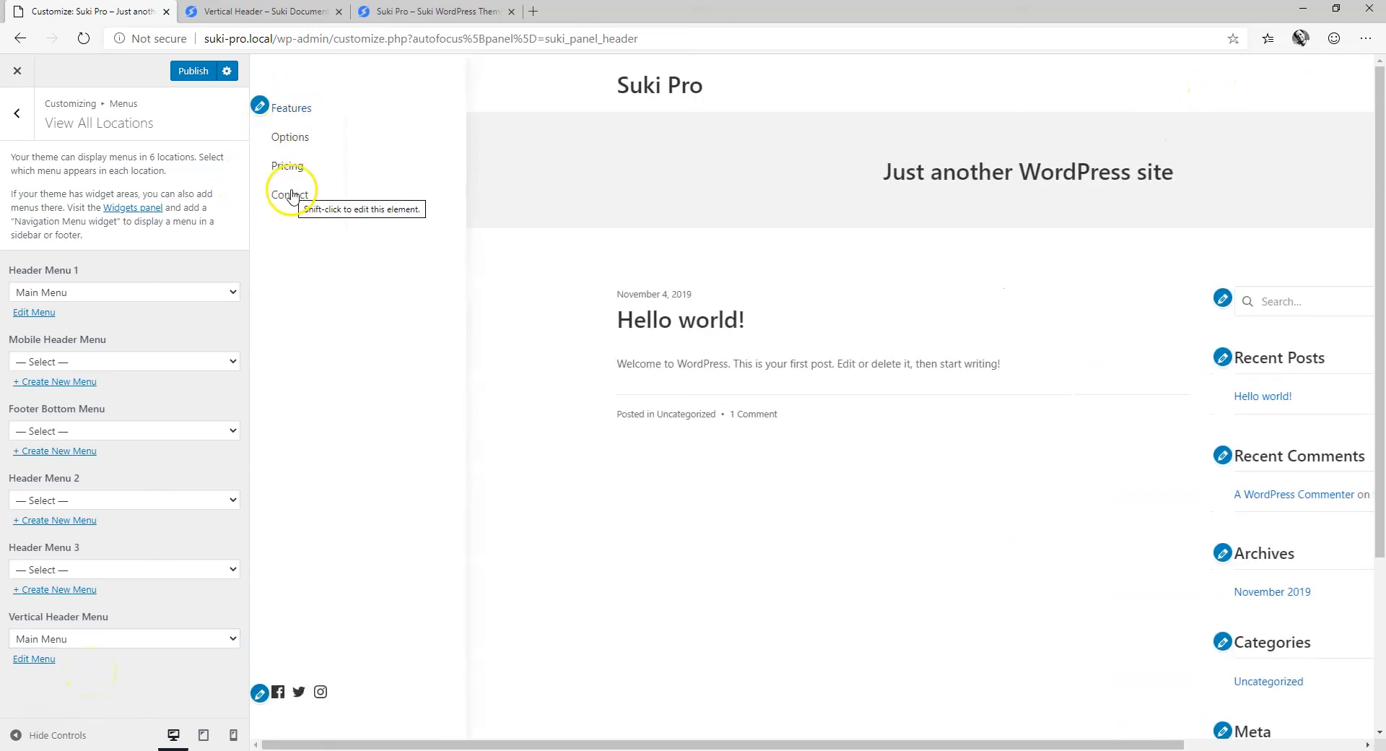
# Return to the header customizer and open the Vertical Bar settings
pyautogui.click(24, 126)
pyautogui.click(25, 126)
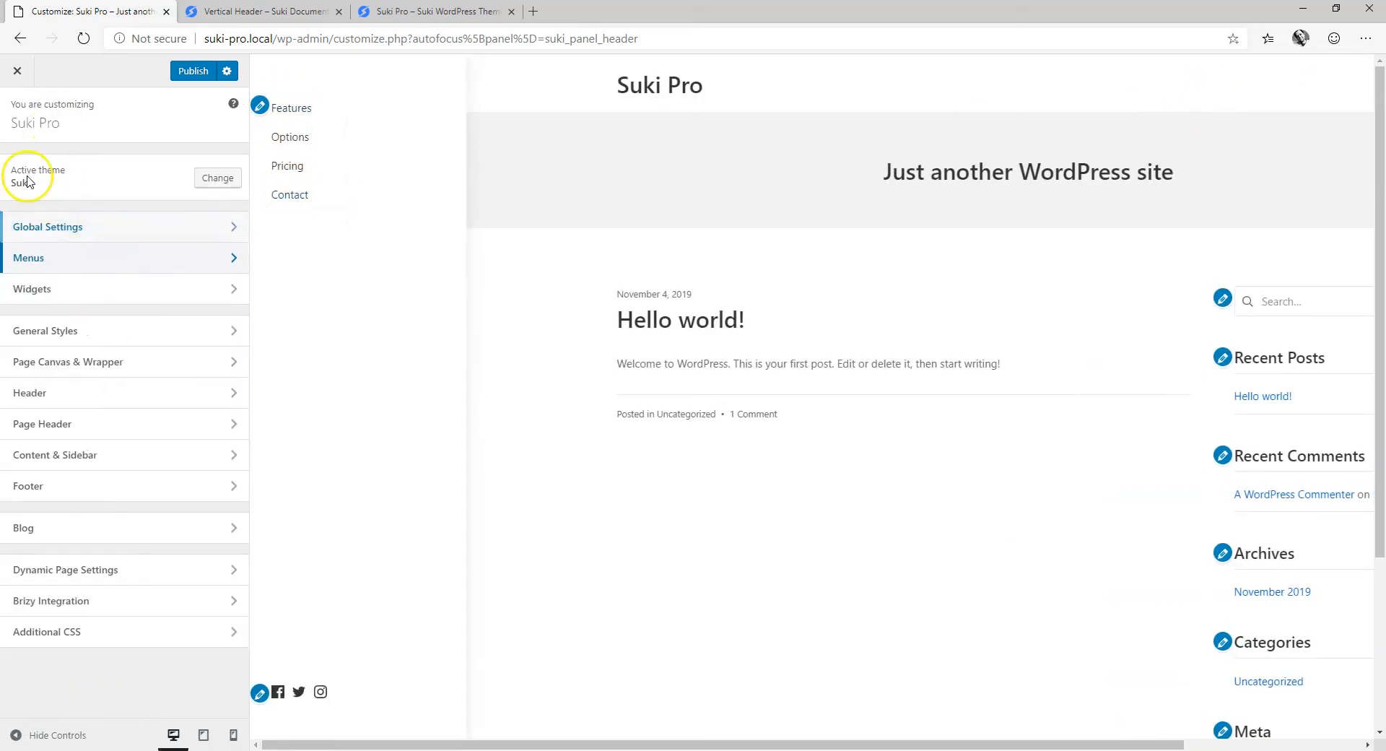
pyautogui.click(31, 393)
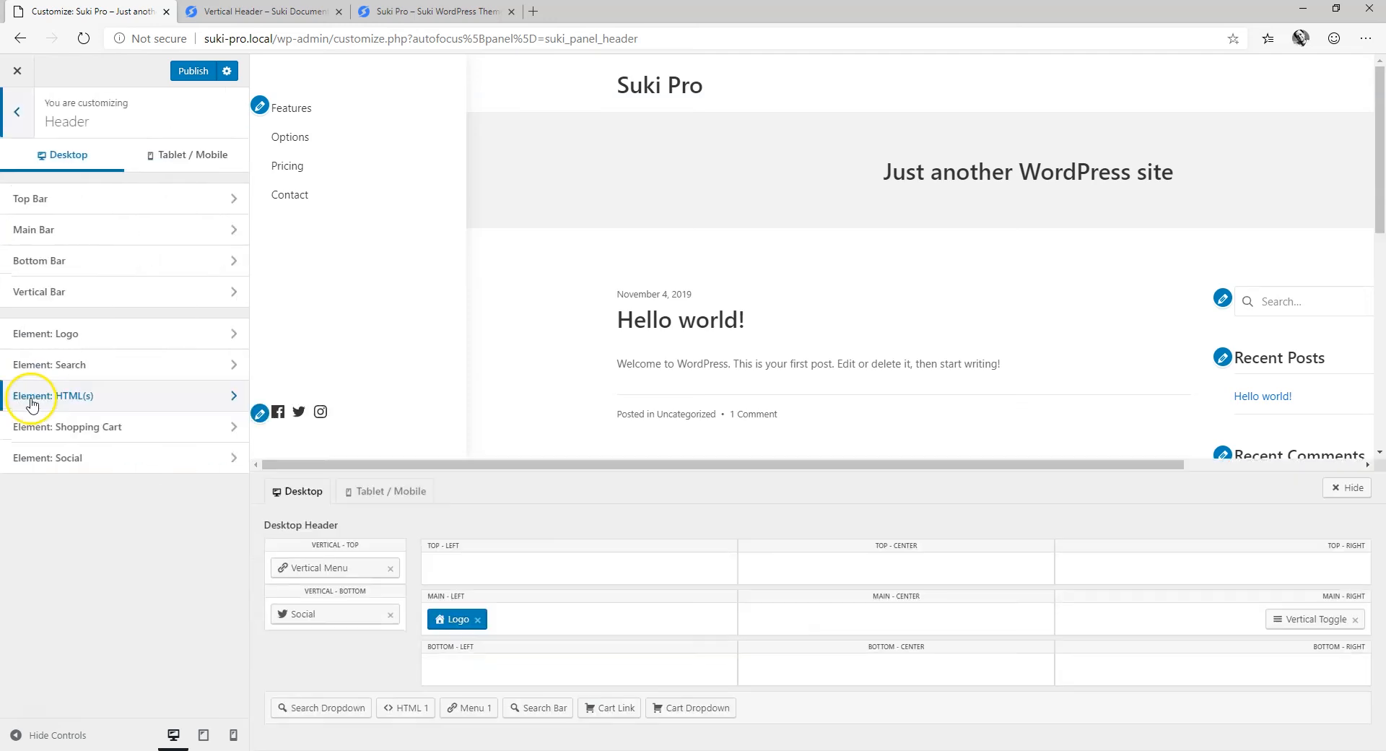
pyautogui.click(22, 293)
pyautogui.scroll(-5, 91, 351)
pyautogui.scroll(5, 101, 433)
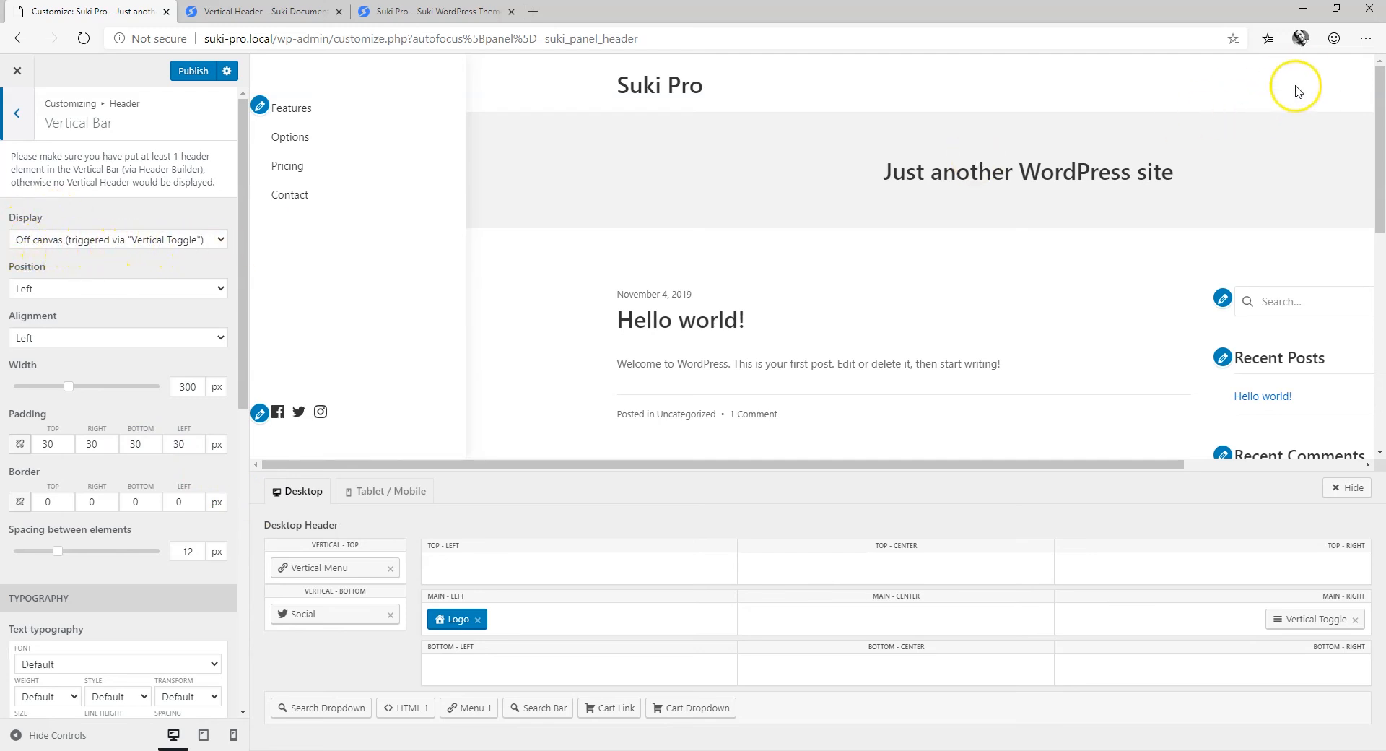
# Try the Fixed (always visible) display for the vertical bar and check how the page scrolls beside it
pyautogui.click(221, 242)
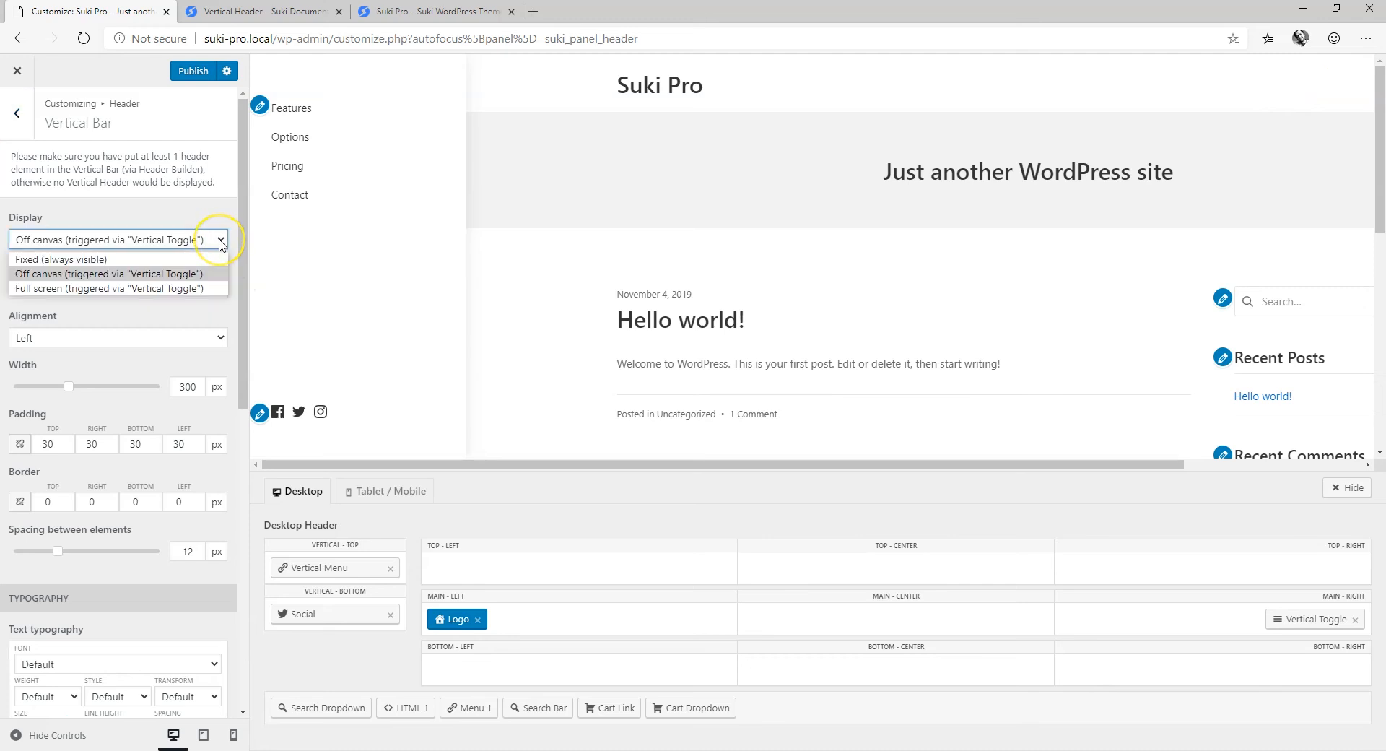
pyautogui.click(103, 259)
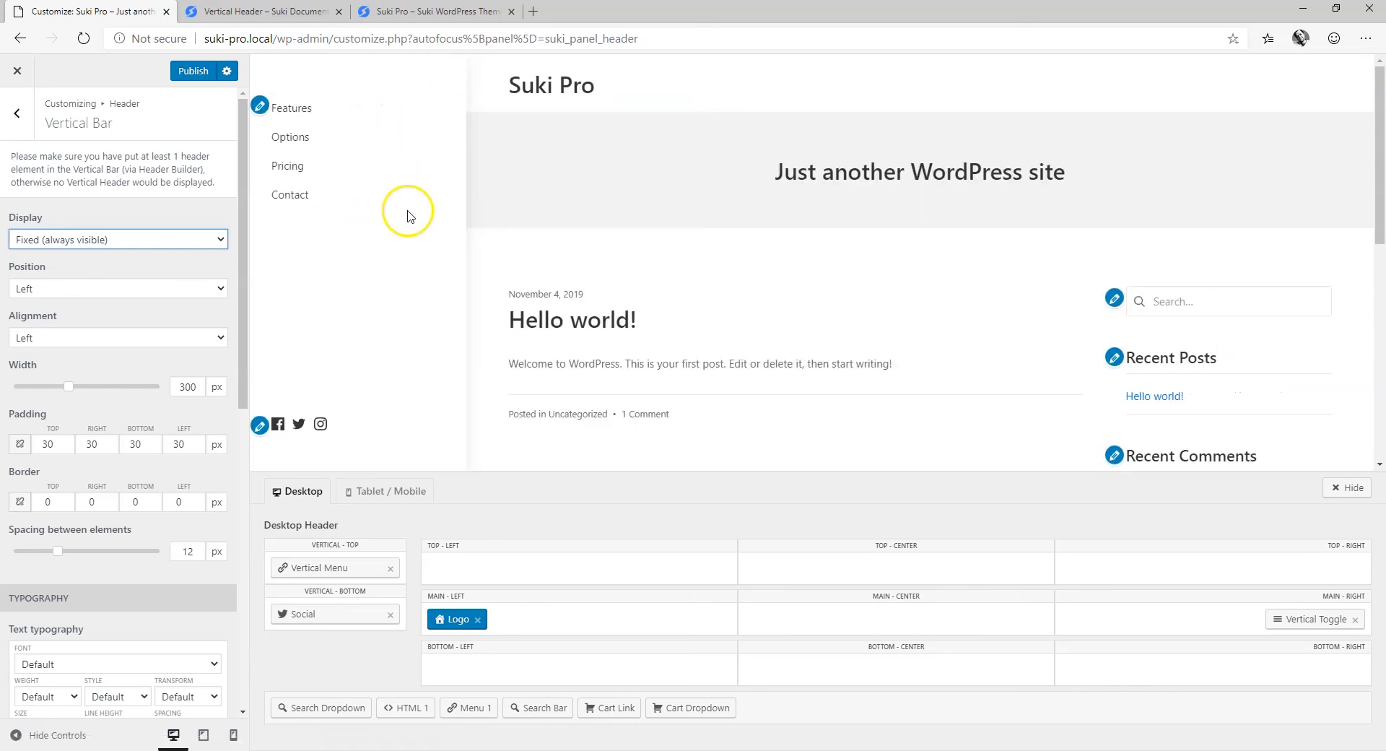
pyautogui.scroll(-7, 443, 220)
pyautogui.scroll(7, 446, 231)
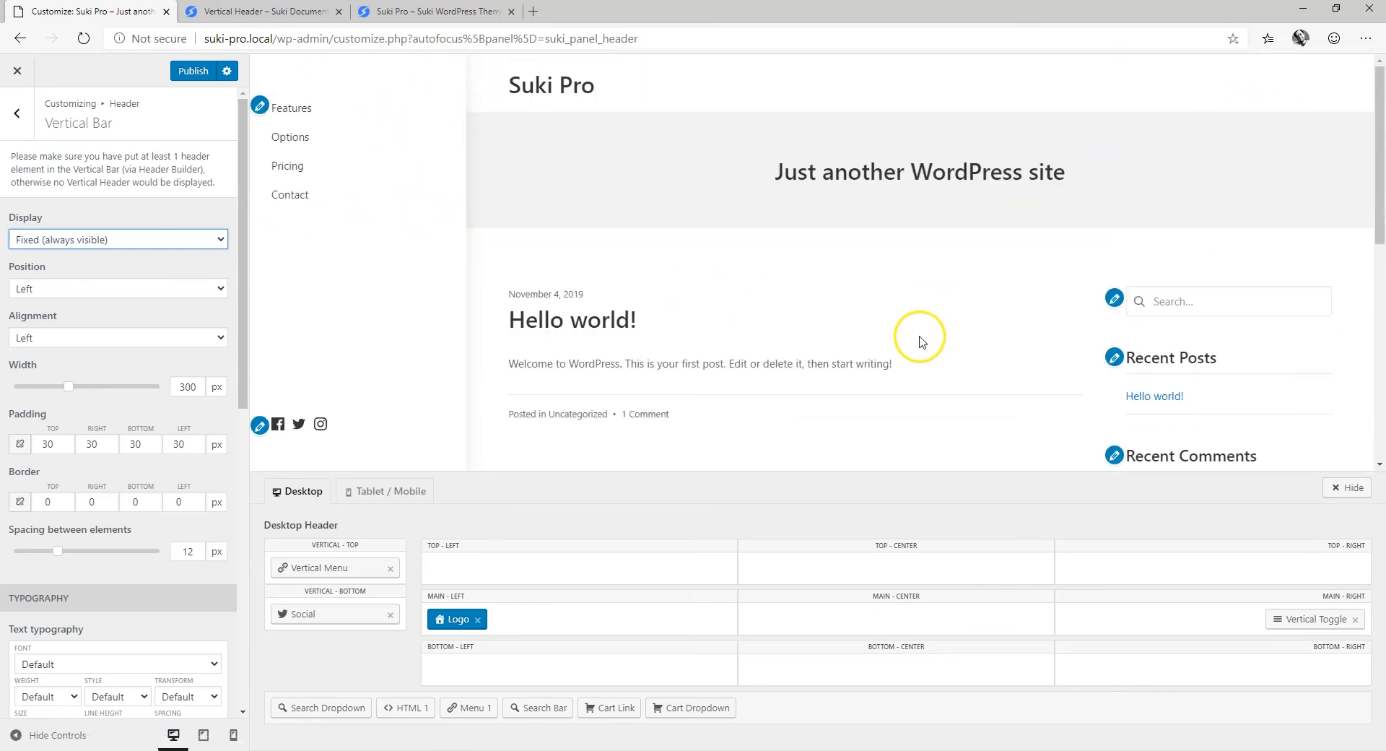
# Try the vertical bar's Full screen display in the preview, and return the display to Off canvas (triggered via "Vertical Toggle")
pyautogui.click(178, 241)
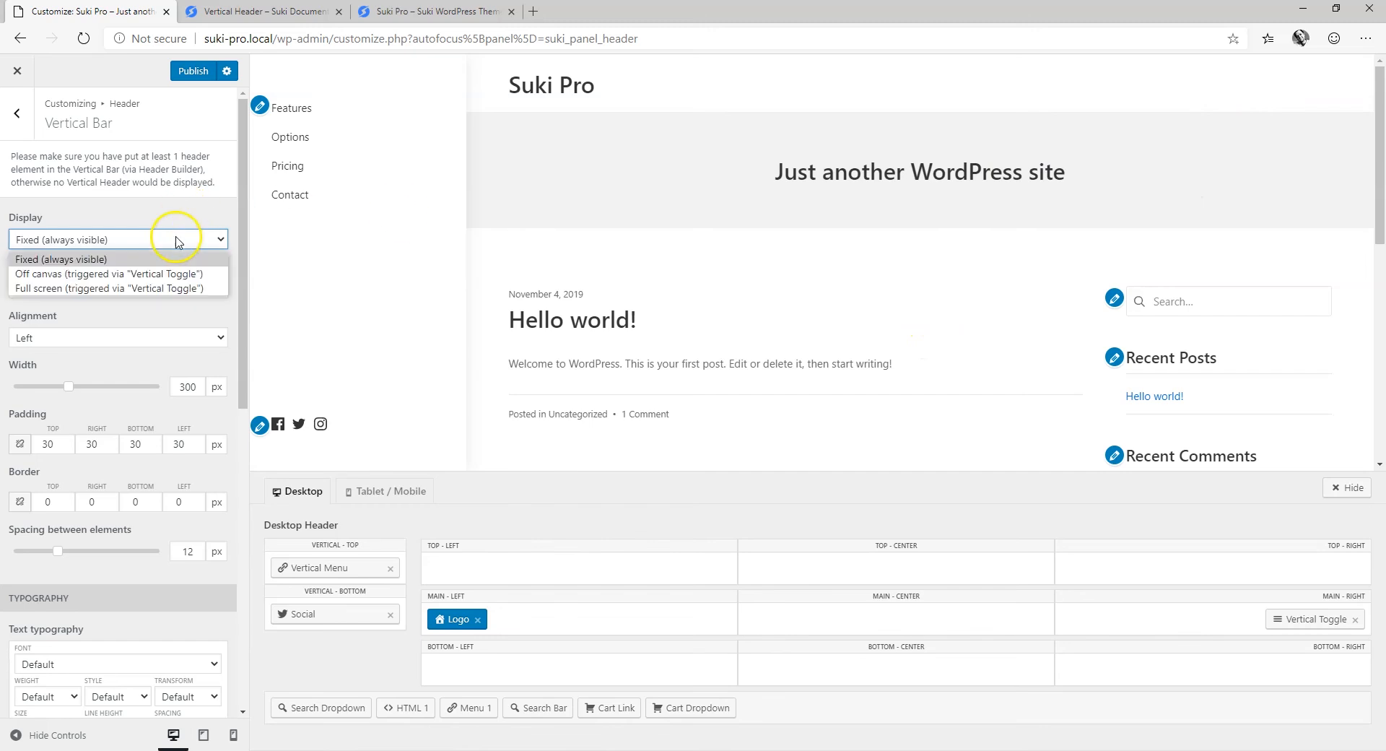
pyautogui.click(154, 289)
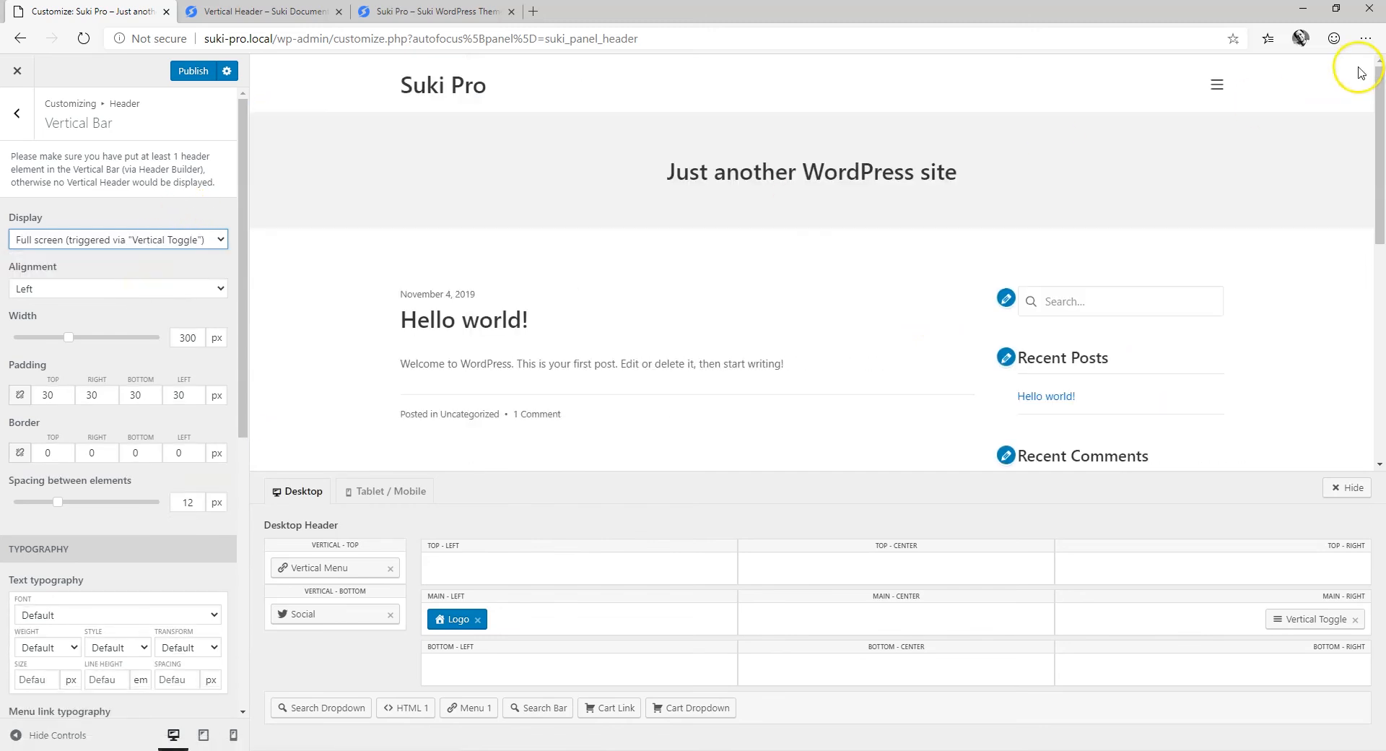
pyautogui.click(1219, 85)
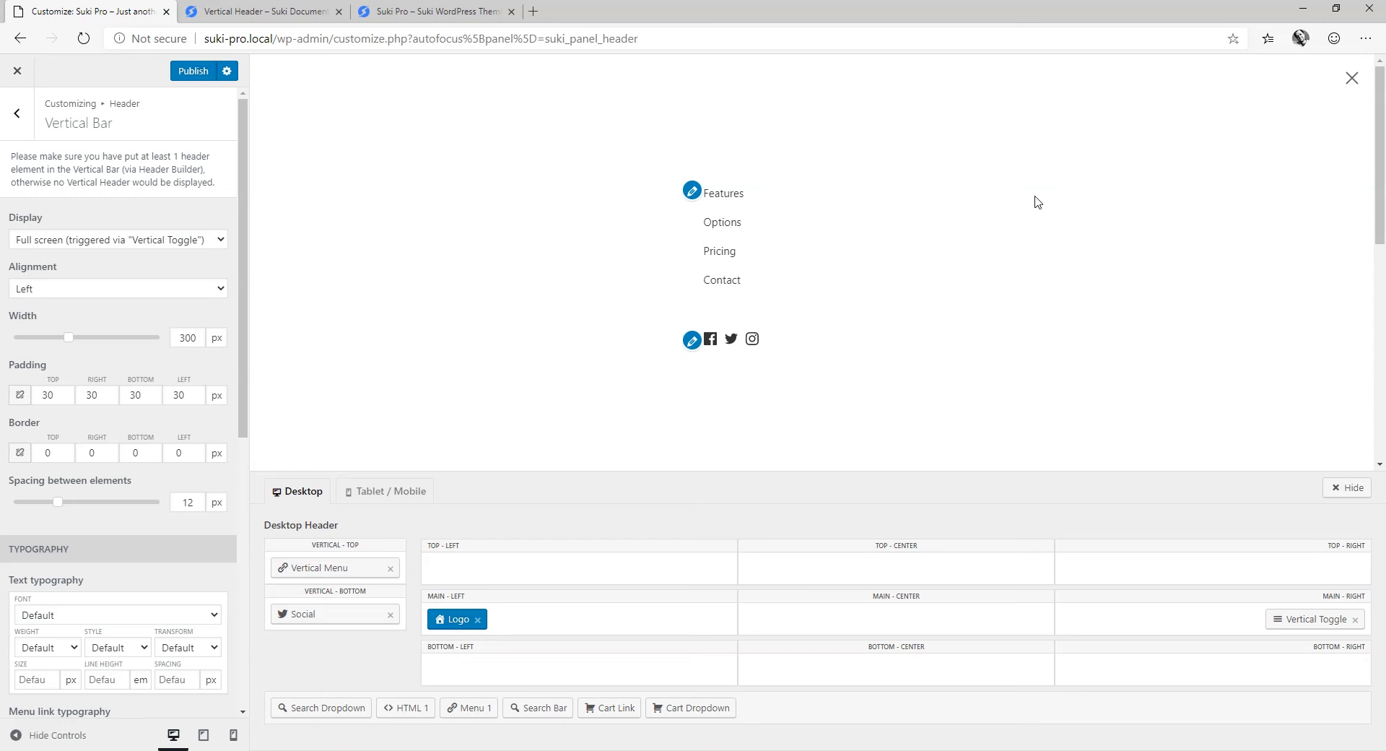
pyautogui.click(1351, 77)
pyautogui.click(220, 240)
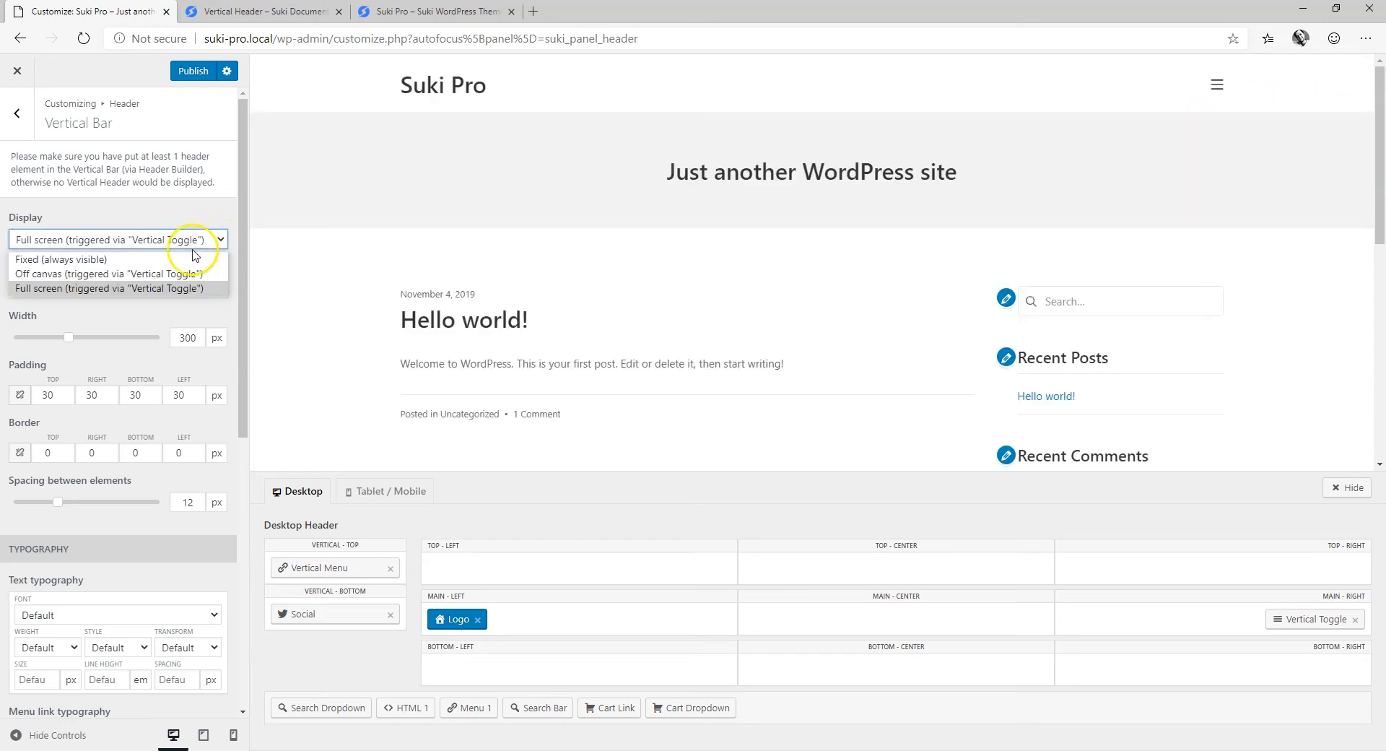
pyautogui.click(172, 275)
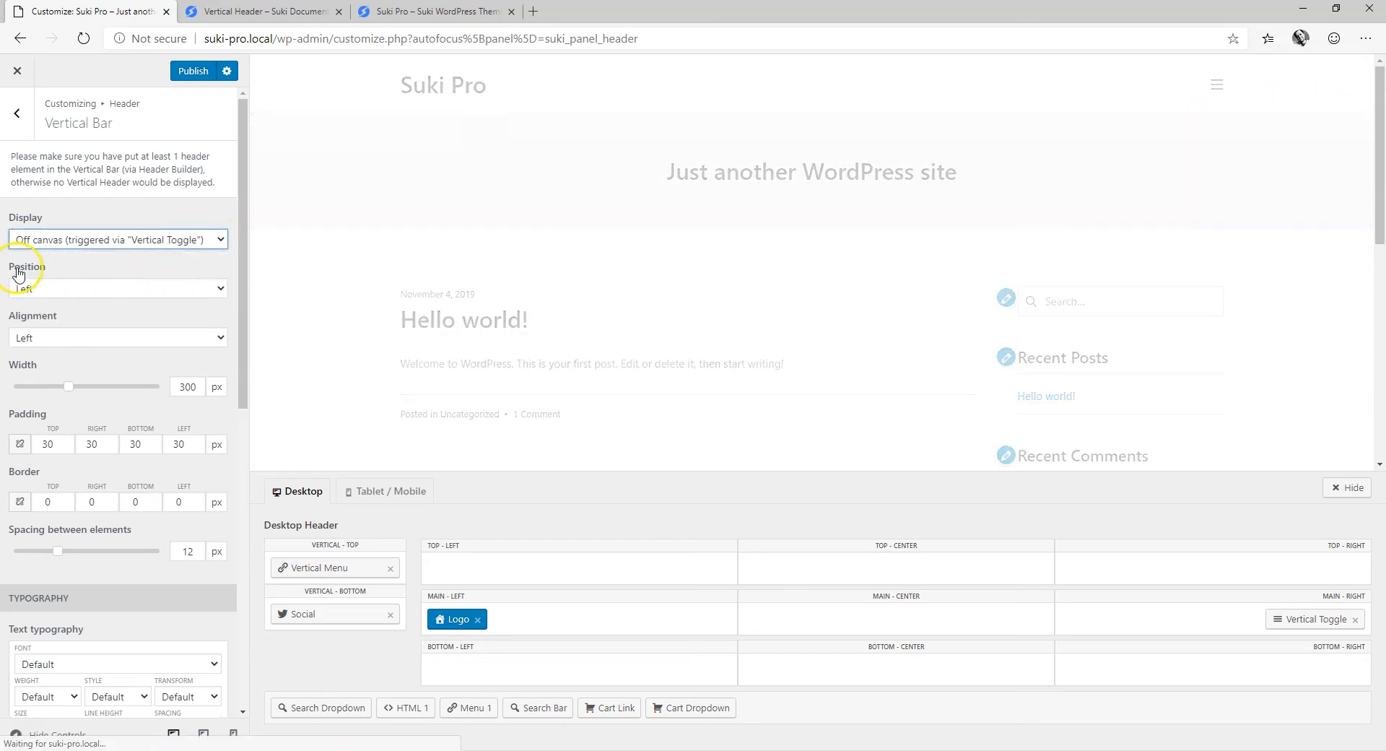
# Open the vertical panel in the preview and set the vertical bar's position to Right
pyautogui.click(1215, 87)
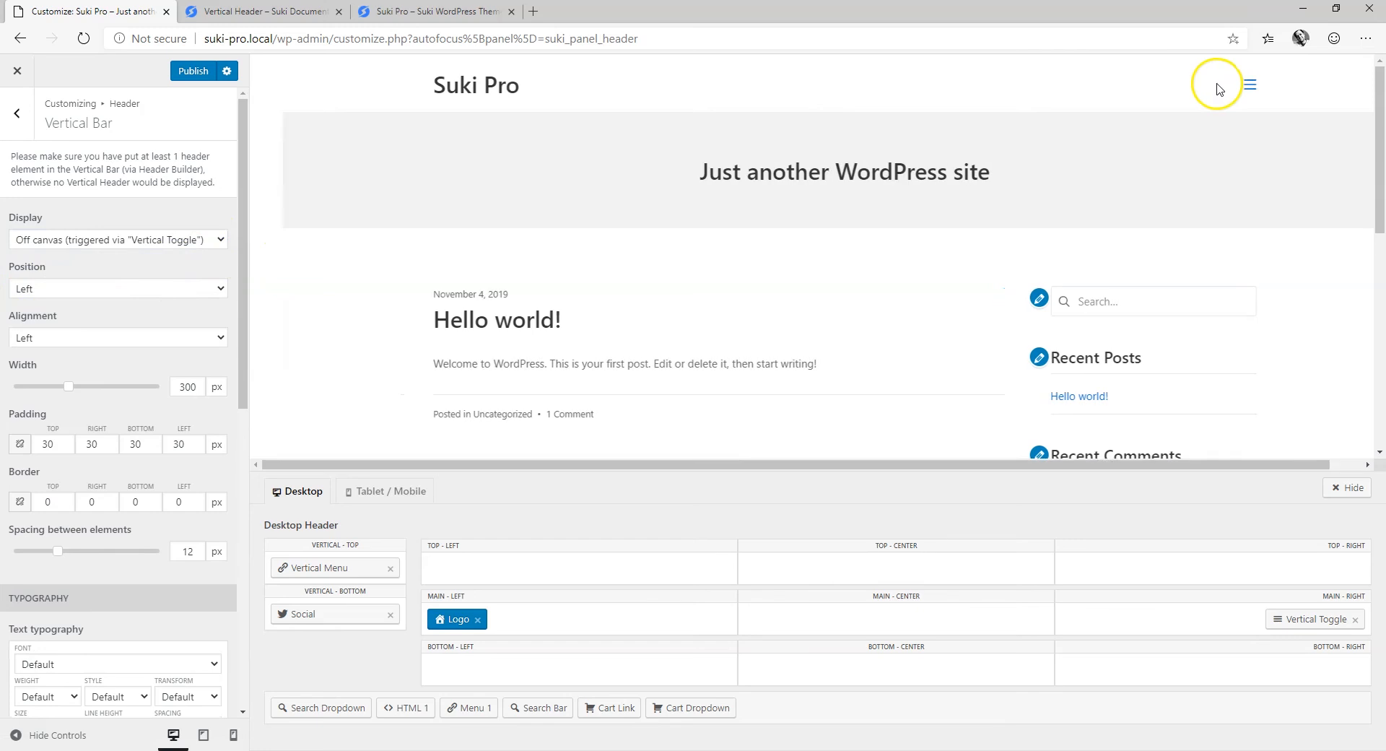
pyautogui.click(196, 288)
pyautogui.click(170, 318)
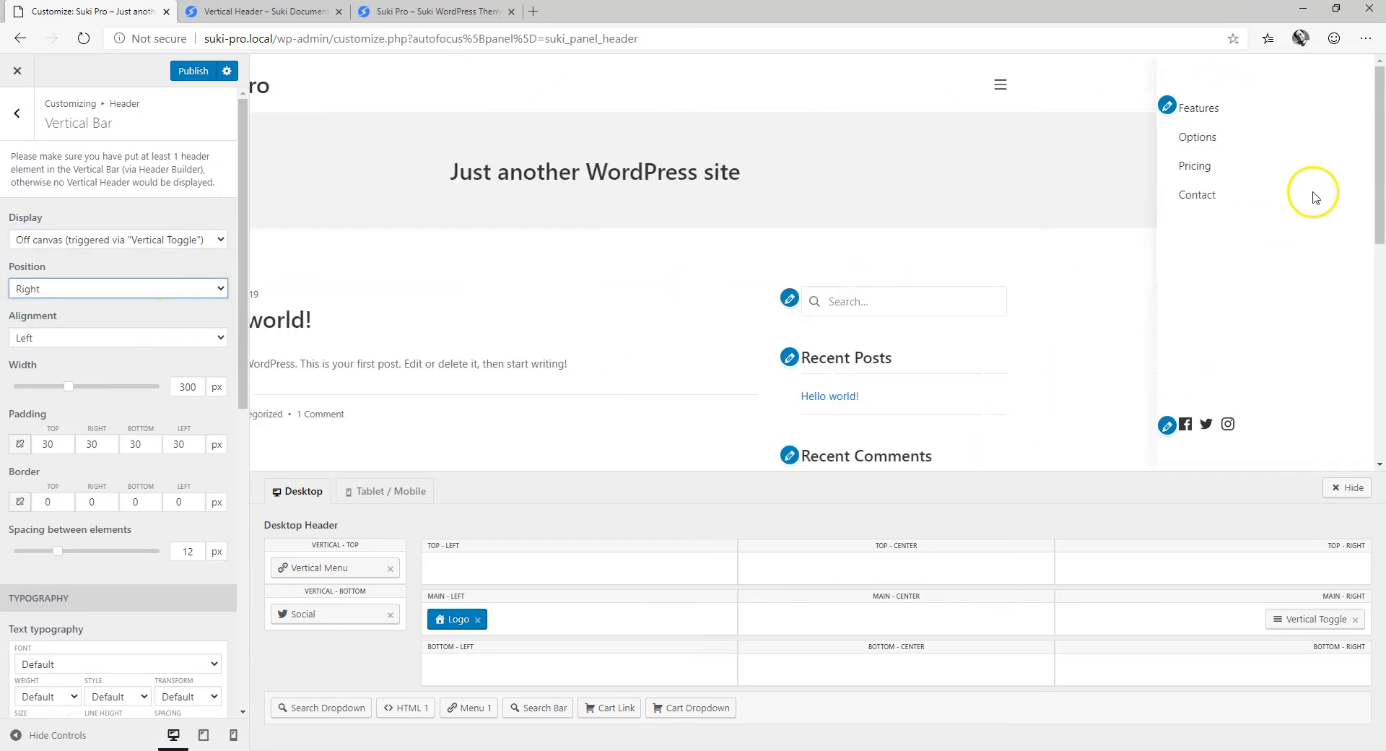
# Try the Center and Right alignments for the vertical bar's content, and return the alignment to Left
pyautogui.click(218, 340)
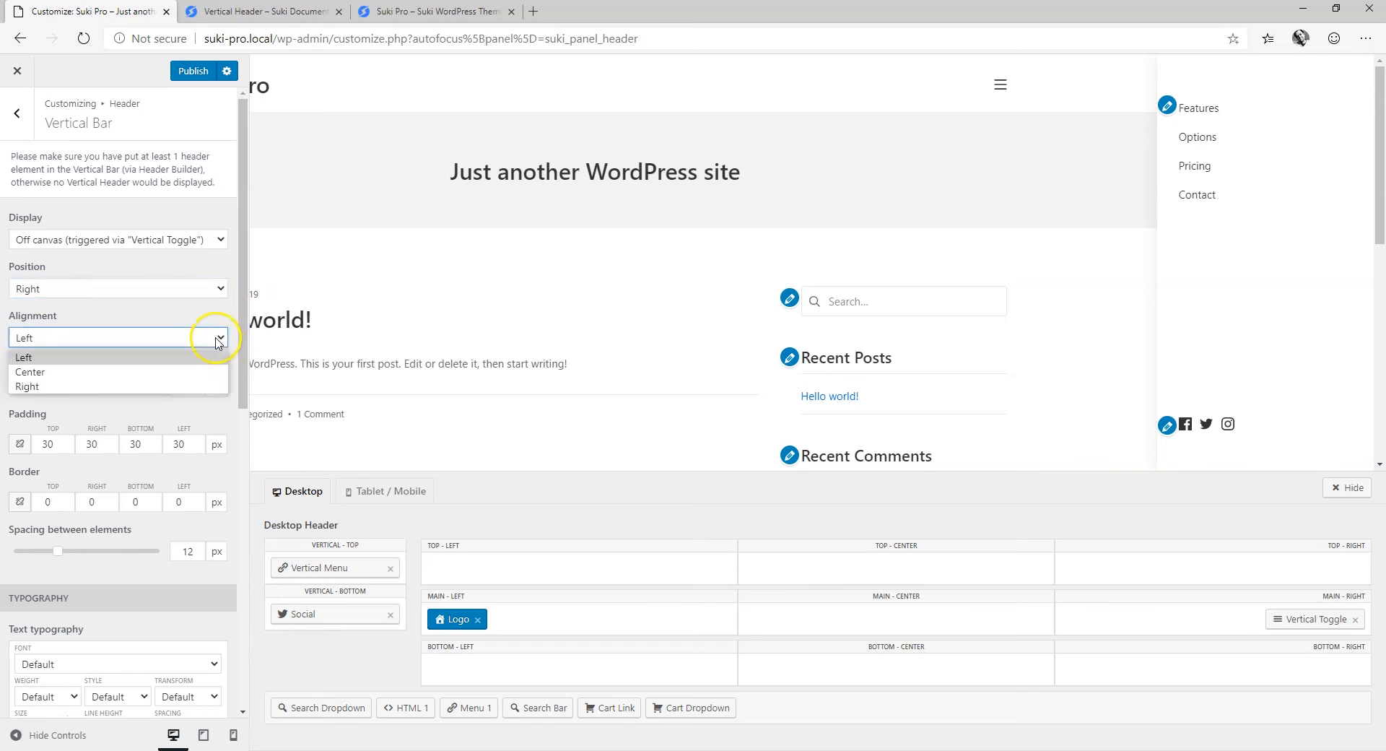
pyautogui.click(164, 372)
pyautogui.click(181, 340)
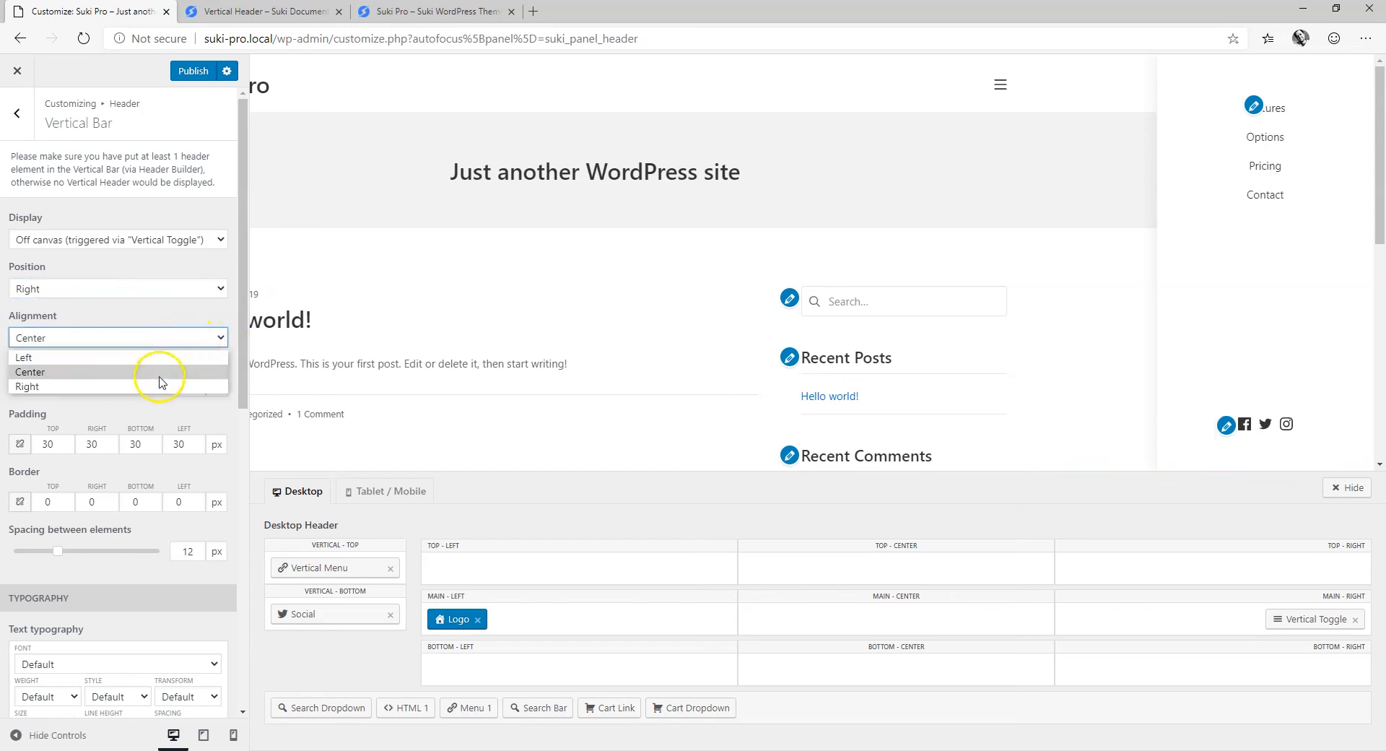
pyautogui.click(196, 382)
pyautogui.click(175, 336)
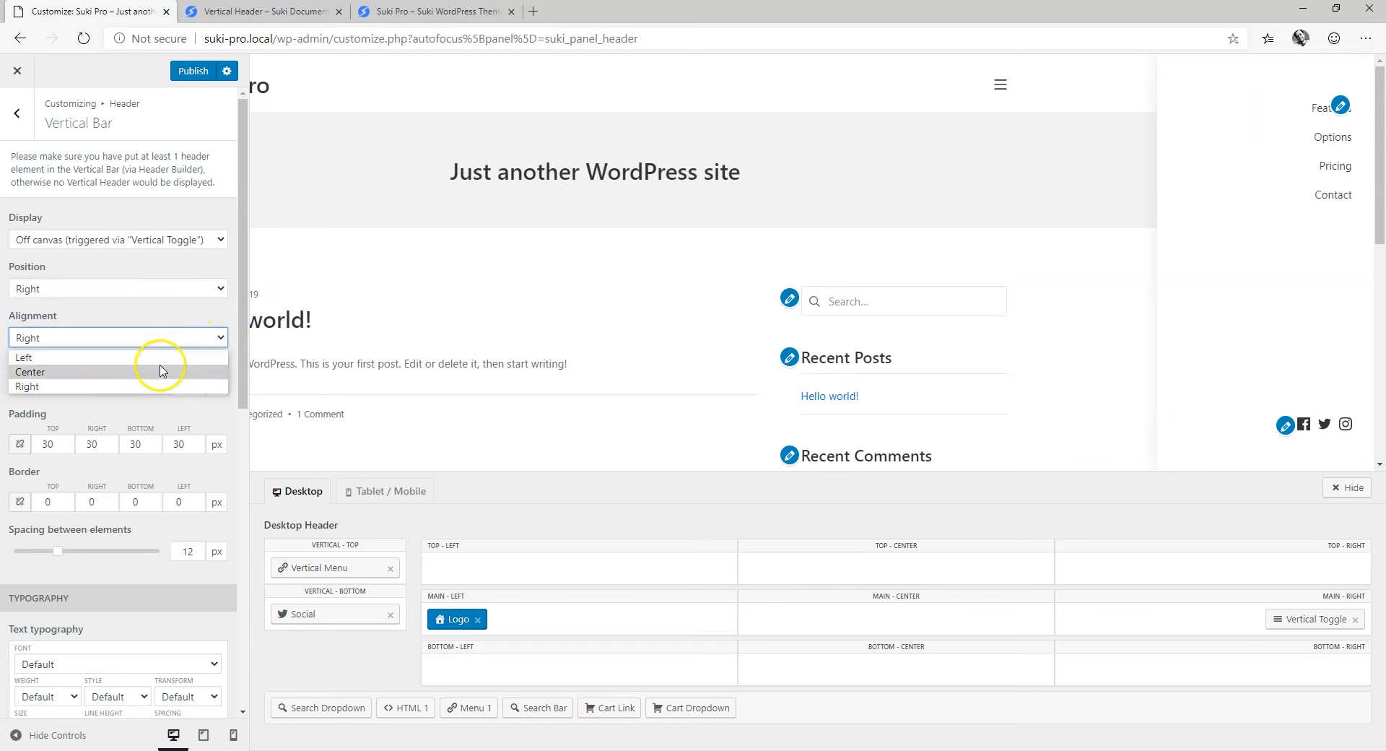
pyautogui.click(162, 355)
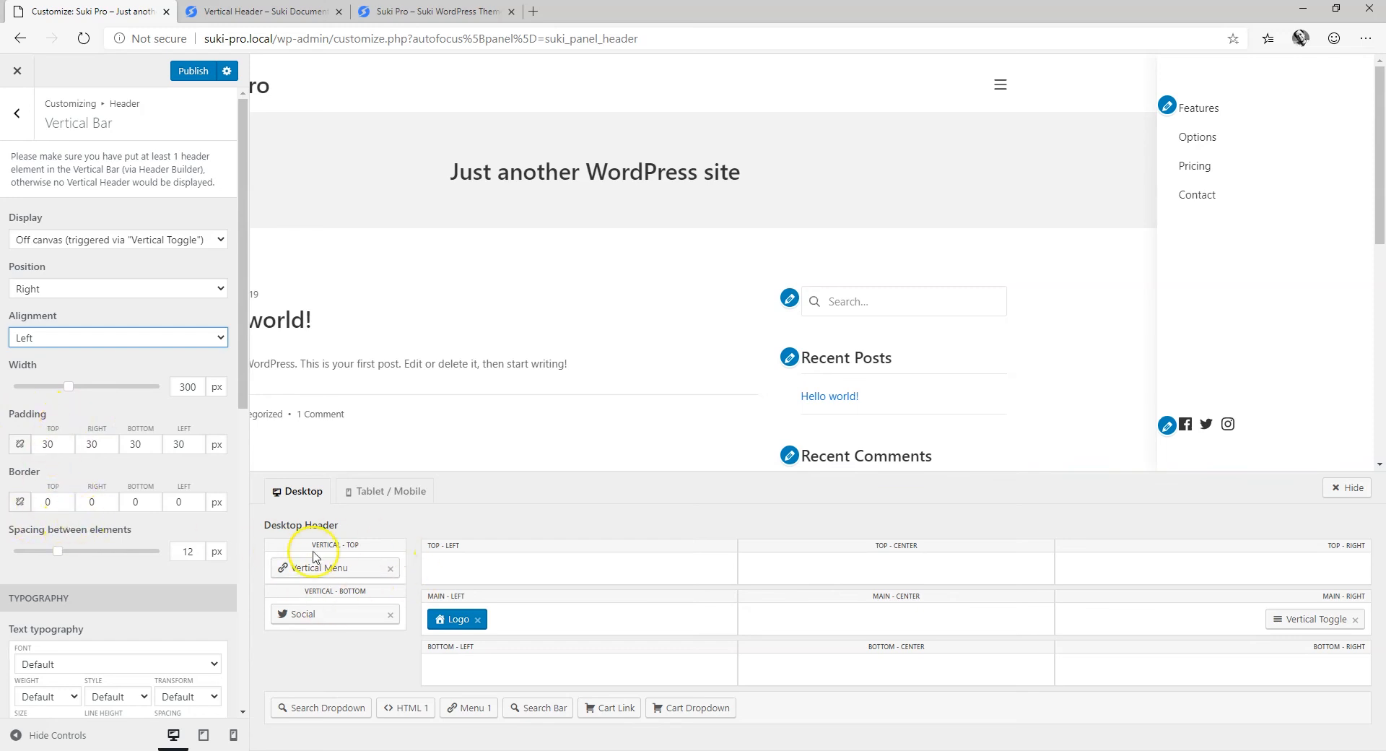
# Add the Search Bar below Vertical Menu in the Vertical - Top area and set the spacing between elements to 7 px
pyautogui.moveTo(539, 707); pyautogui.dragTo(366, 592)
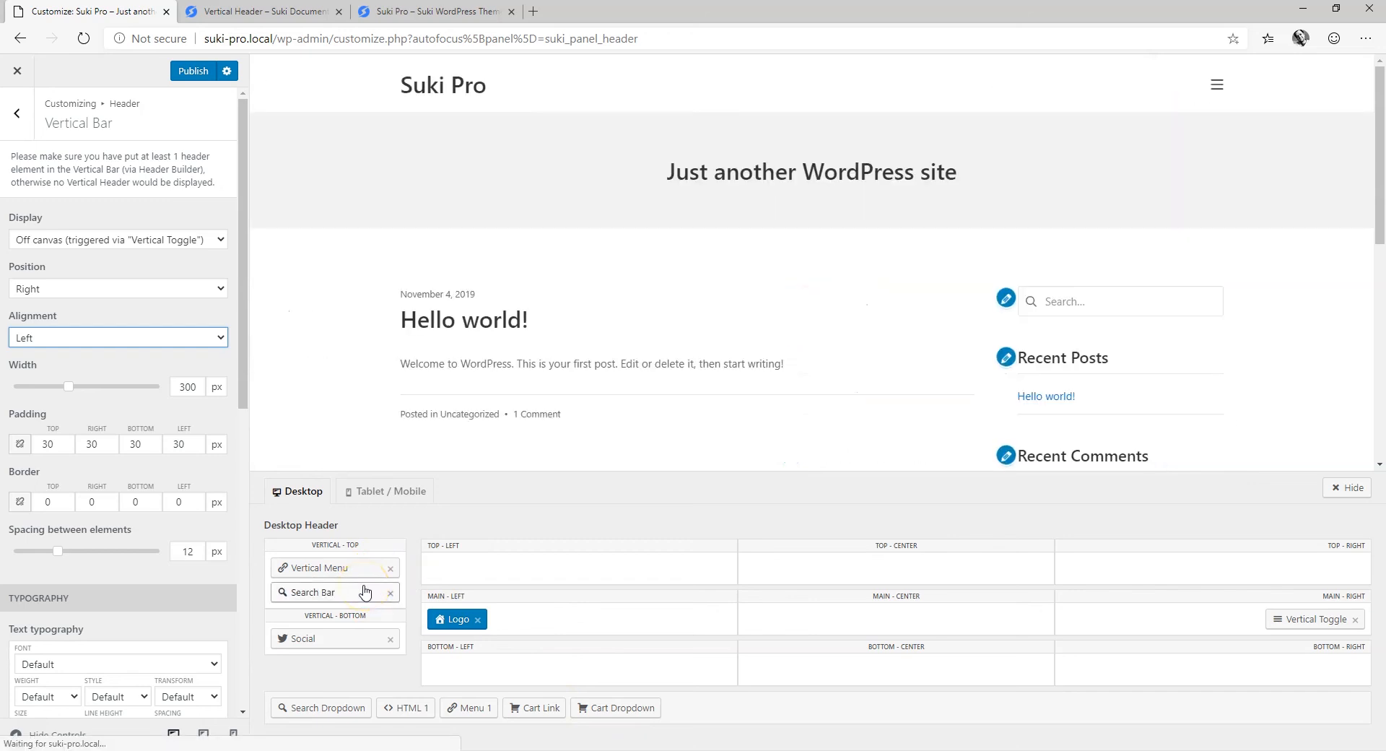
pyautogui.click(1219, 86)
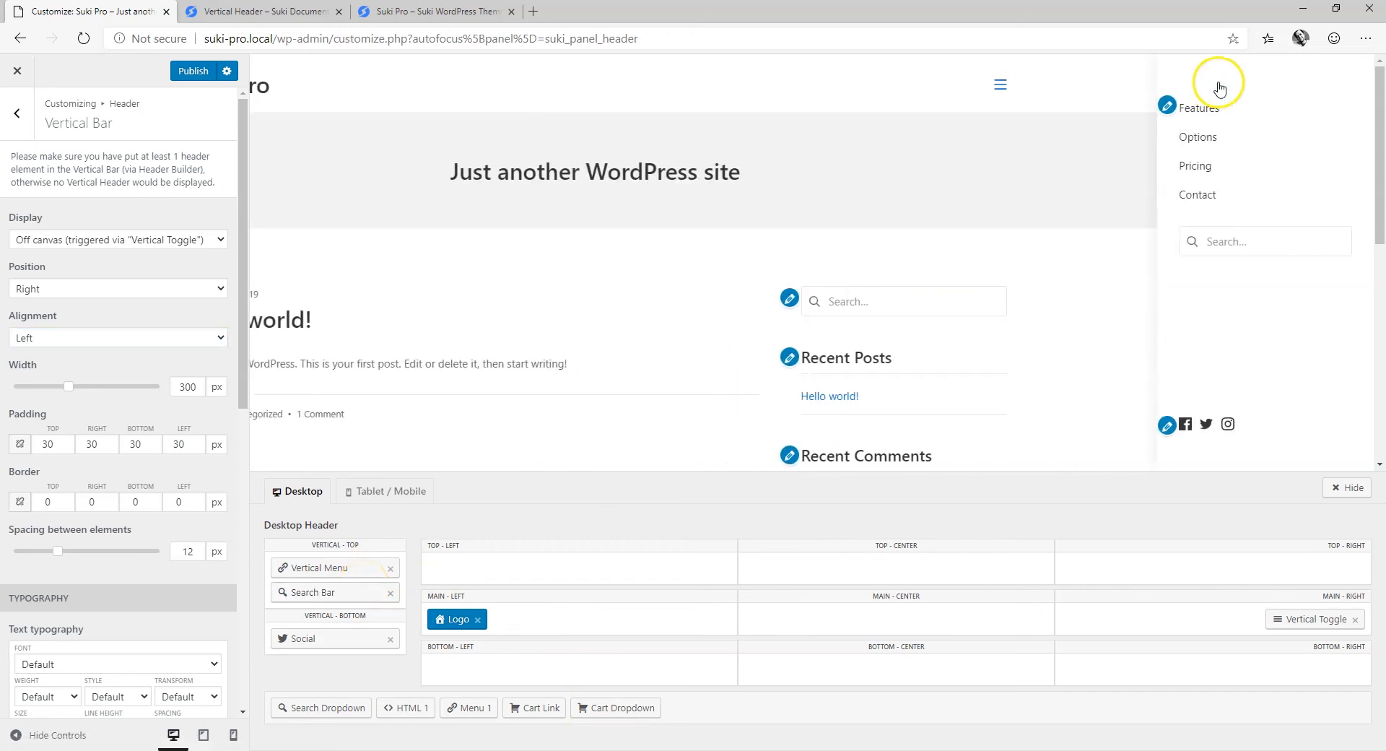
pyautogui.moveTo(58, 555)
pyautogui.mouseDown()
pyautogui.moveTo(80, 561)
pyautogui.moveTo(19, 560)
pyautogui.moveTo(112, 561)
pyautogui.moveTo(33, 562)
pyautogui.mouseUp()
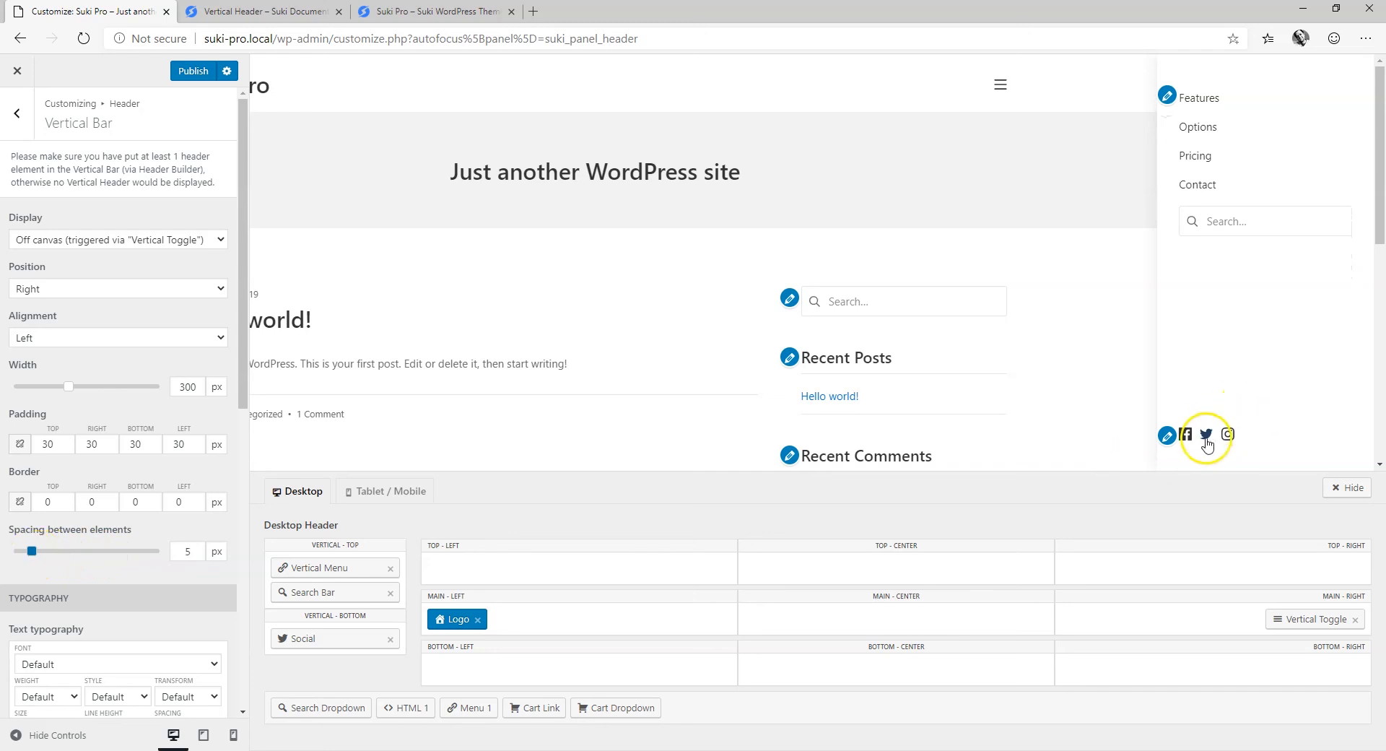
pyautogui.moveTo(32, 553); pyautogui.dragTo(43, 553)
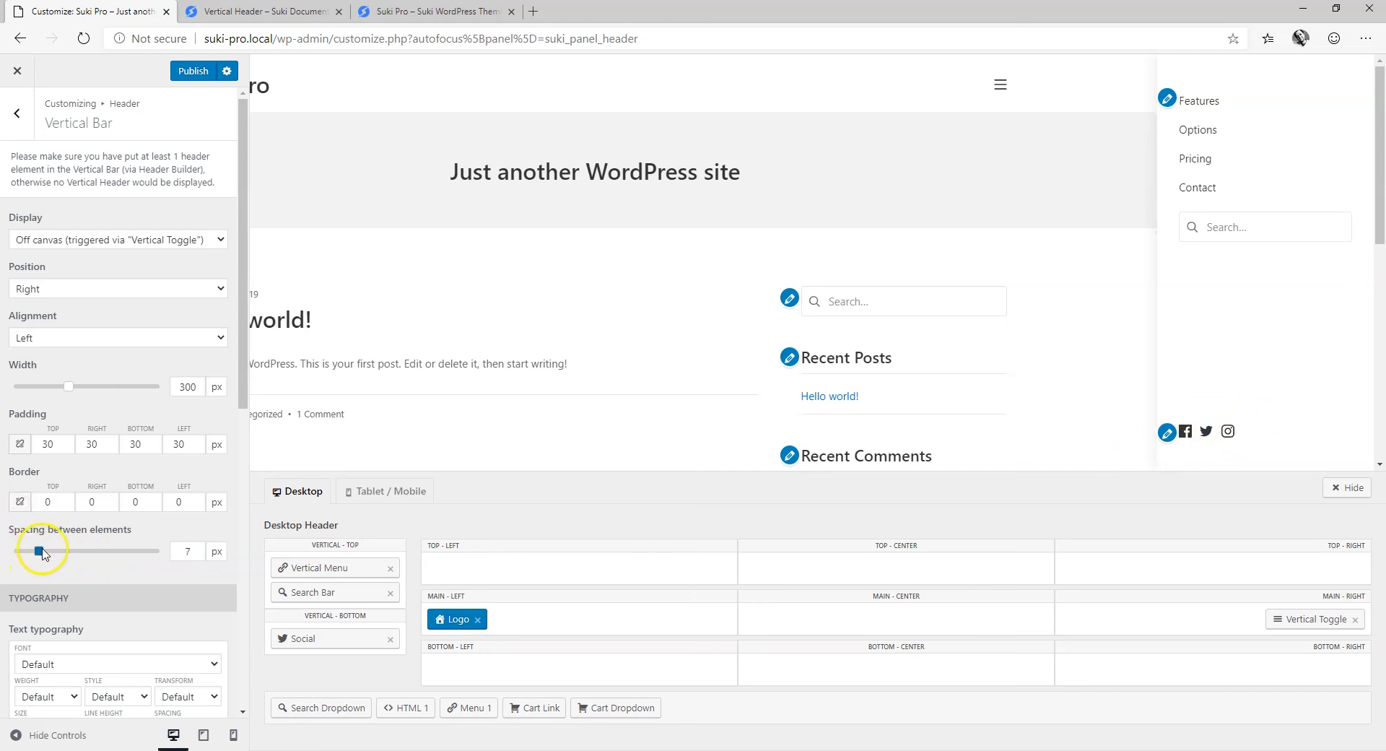
# Make the vertical bar's box shadow colour fully transparent, rgba(0,0,0,0)
pyautogui.scroll(-7, 81, 502)
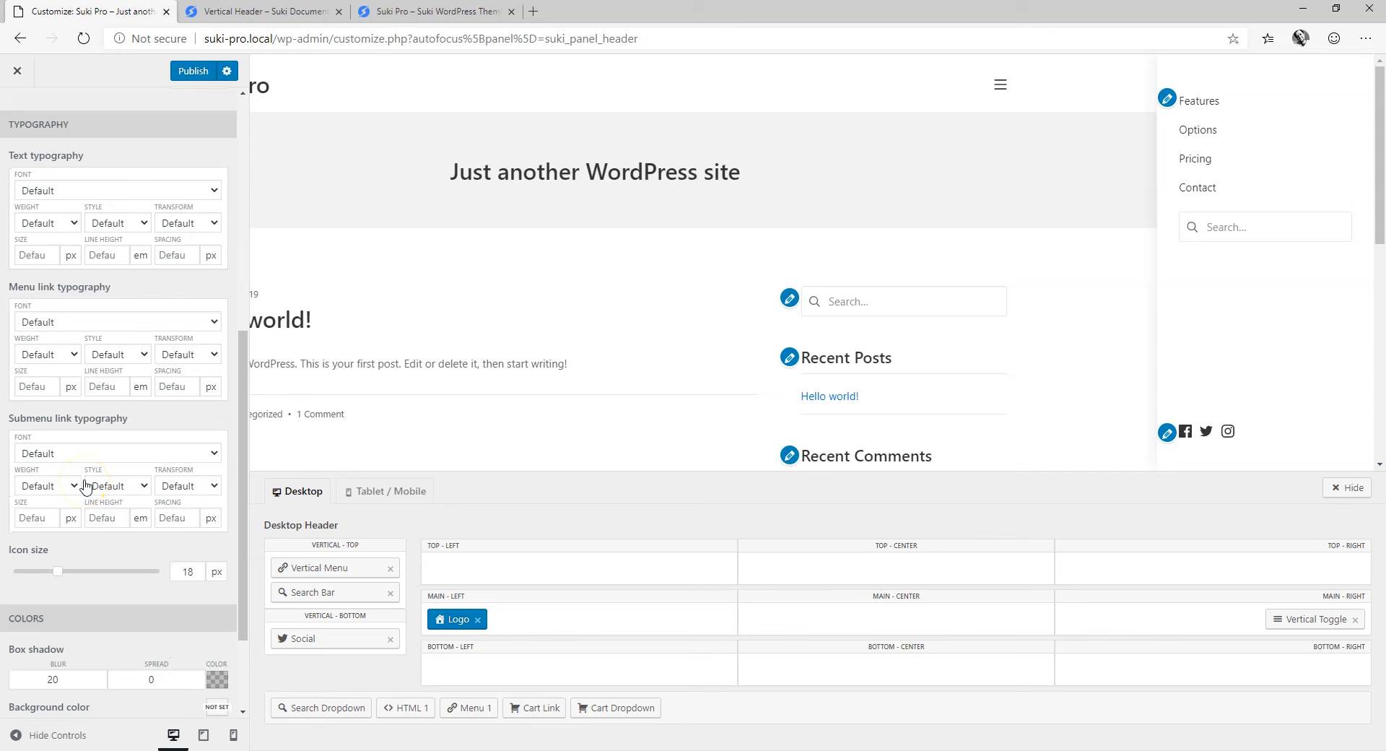
pyautogui.scroll(-2, 85, 486)
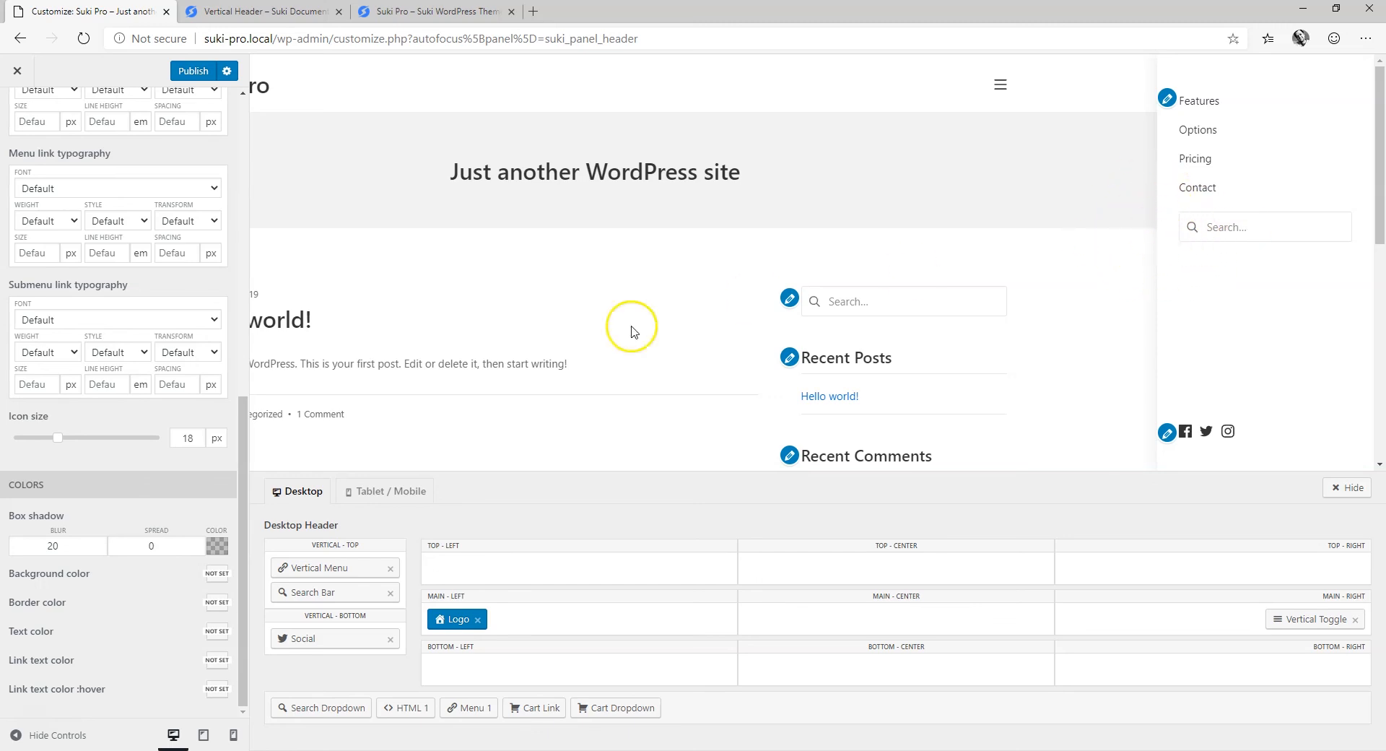
pyautogui.click(217, 549)
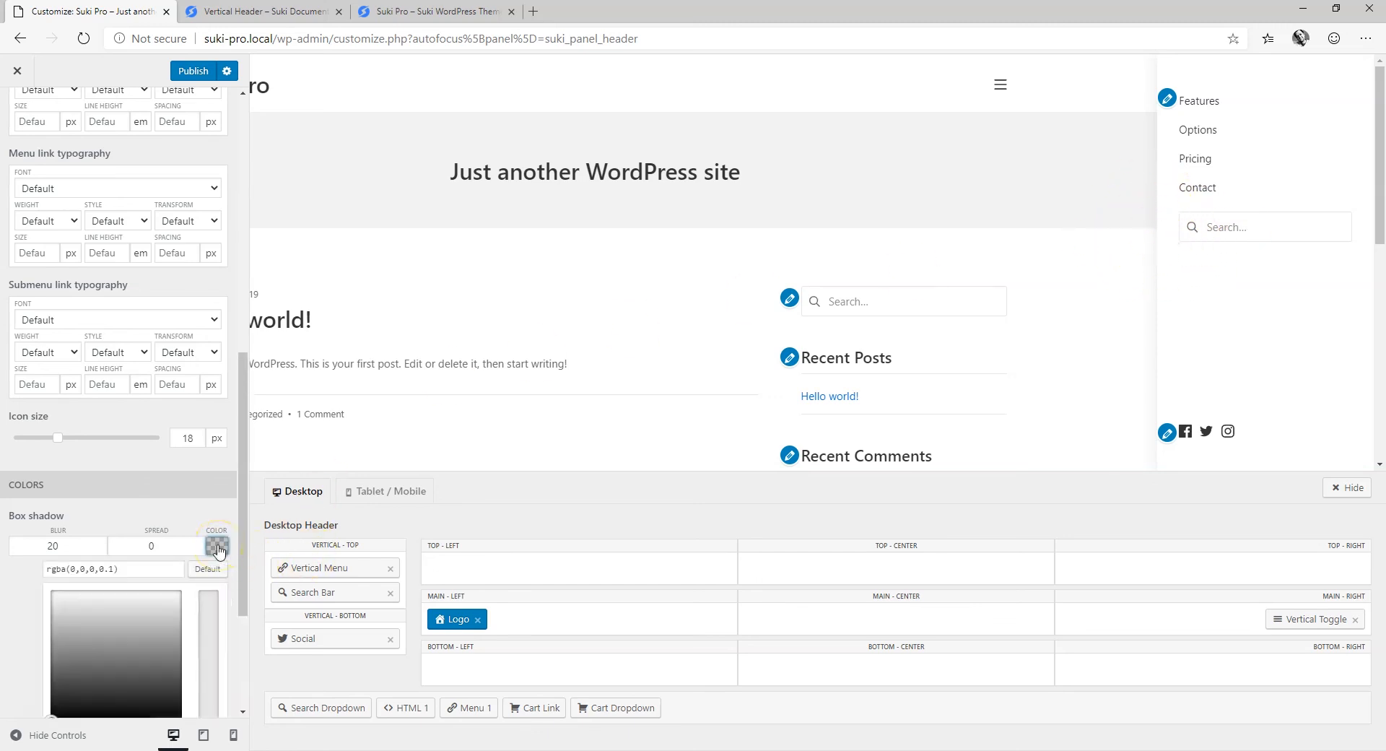
pyautogui.scroll(-3, 216, 549)
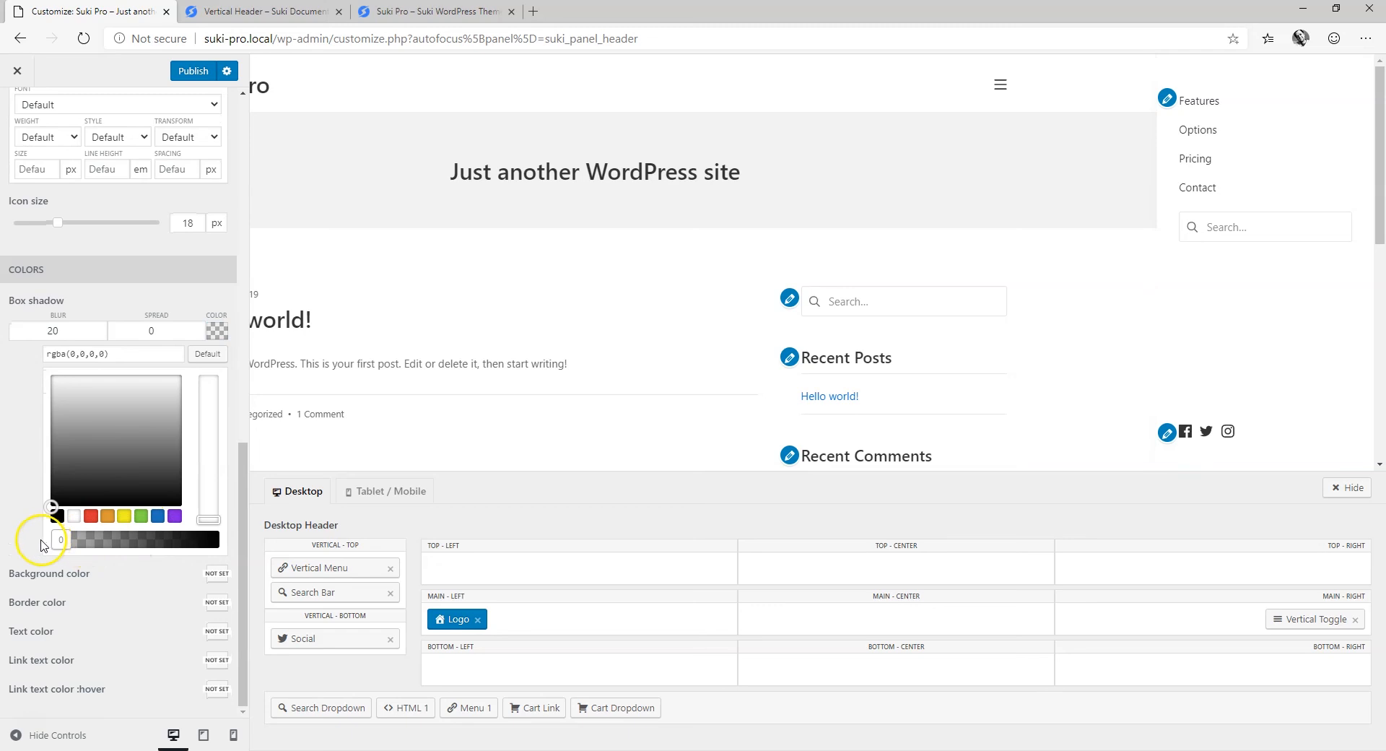
pyautogui.click(18, 551)
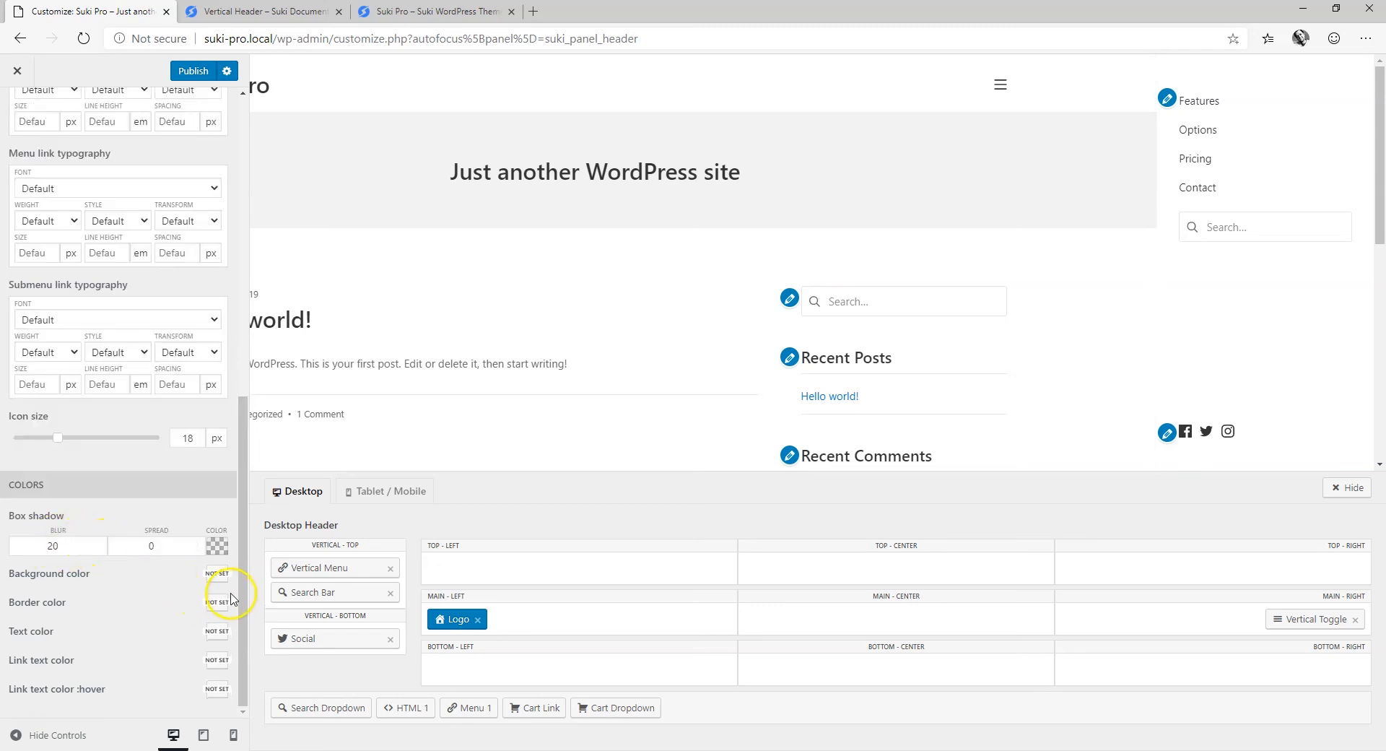
# Set the vertical bar's background color to the blue #0066cc
pyautogui.click(216, 573)
pyautogui.scroll(-3, 214, 571)
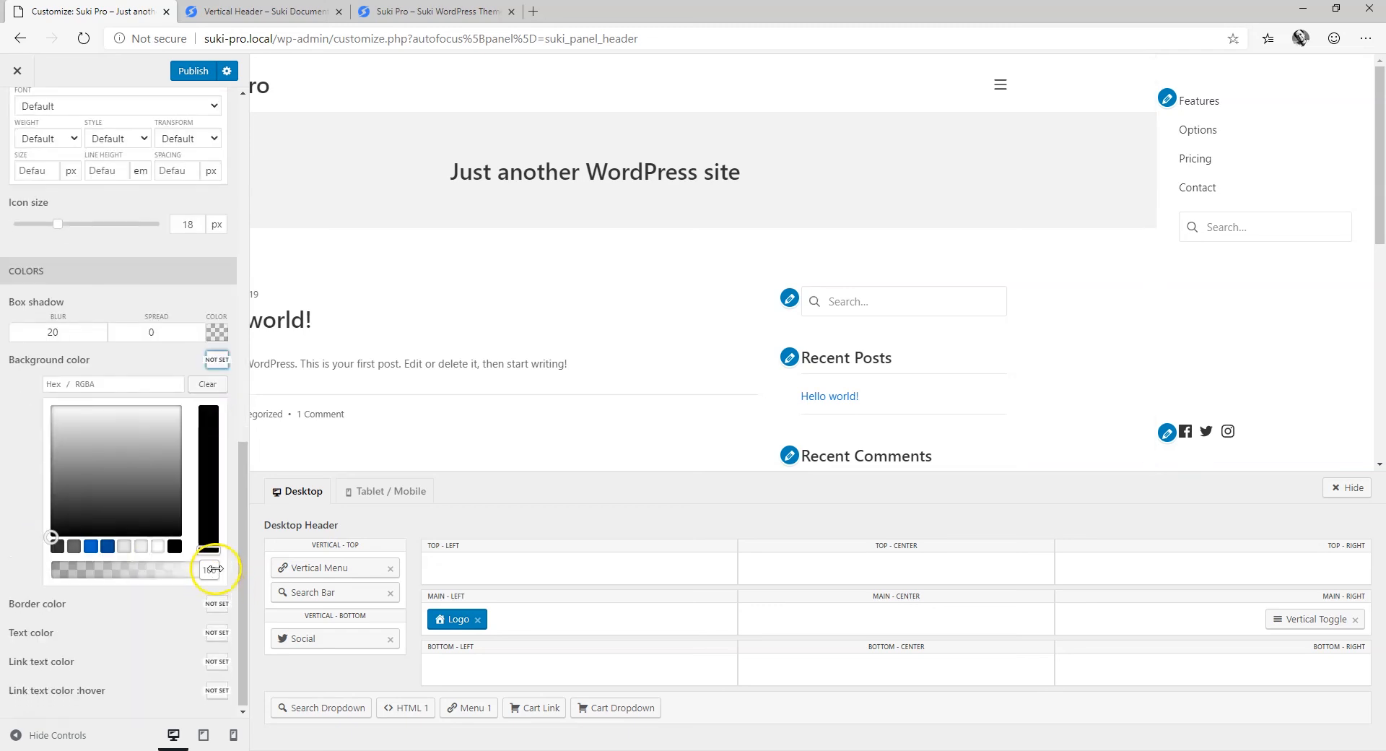
pyautogui.click(91, 546)
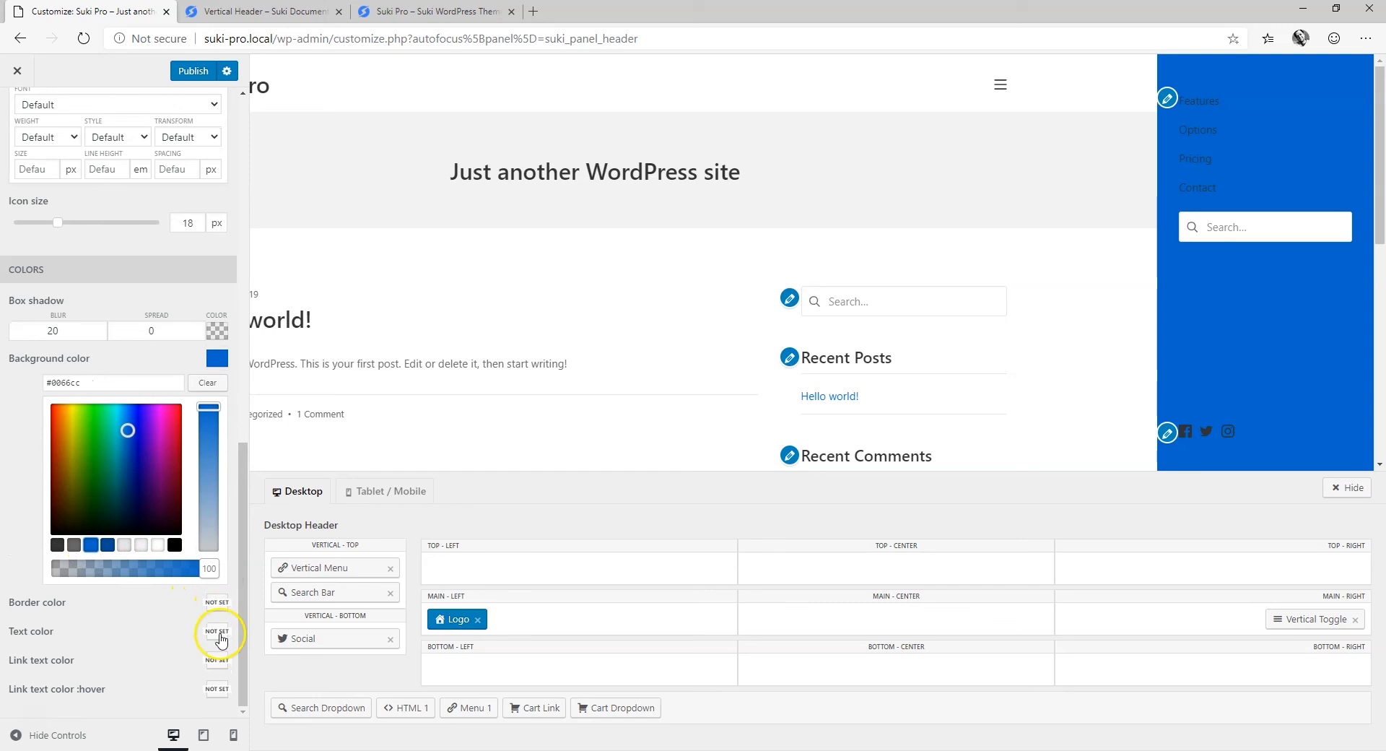
# Set both the vertical bar's text color and its link hover text color to white, #ffffff
pyautogui.click(216, 631)
pyautogui.click(156, 604)
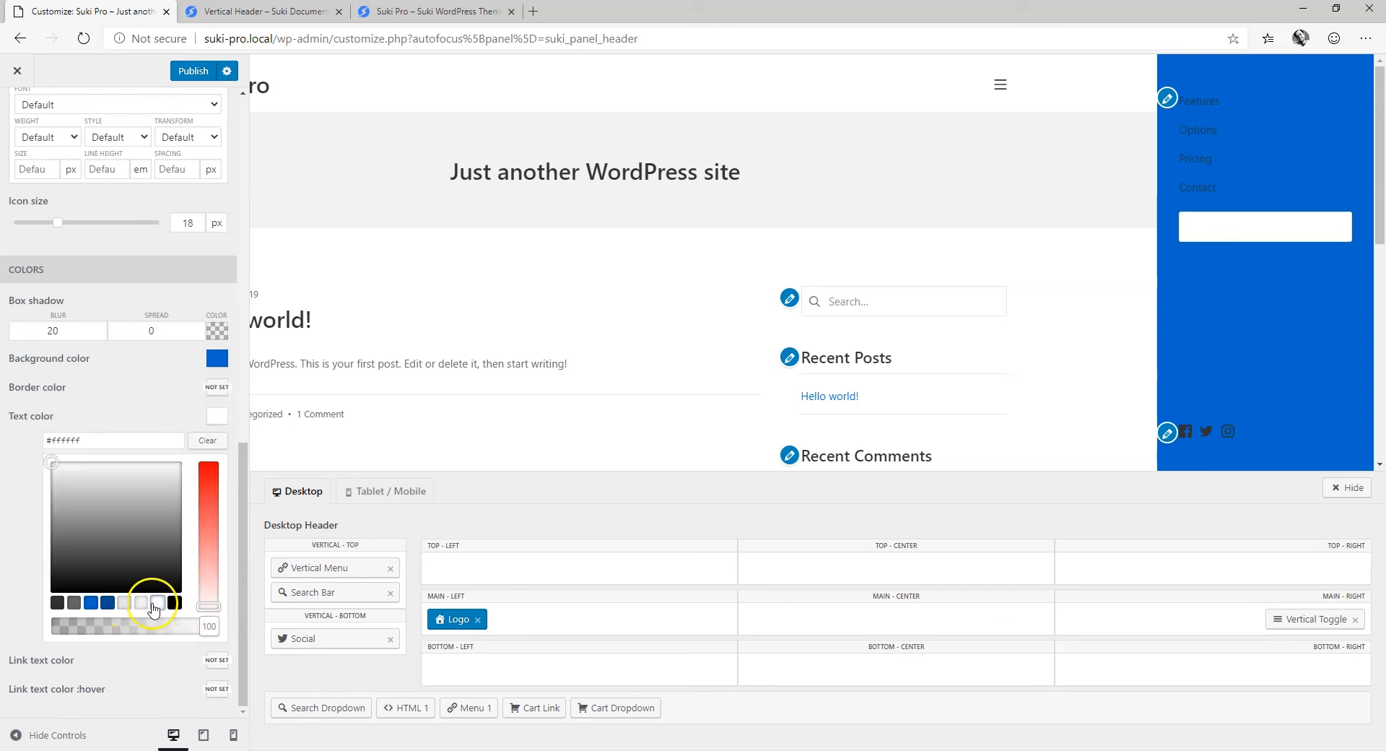
pyautogui.click(224, 692)
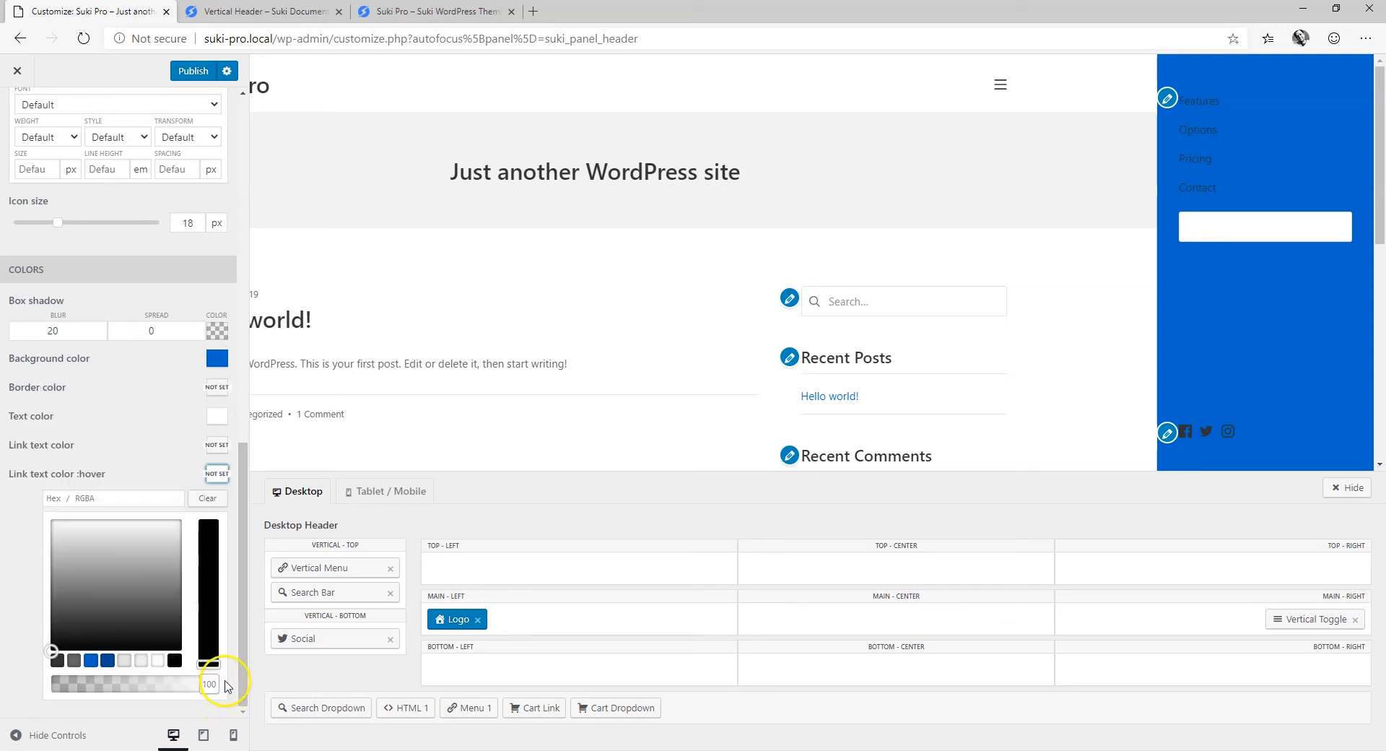
pyautogui.click(158, 660)
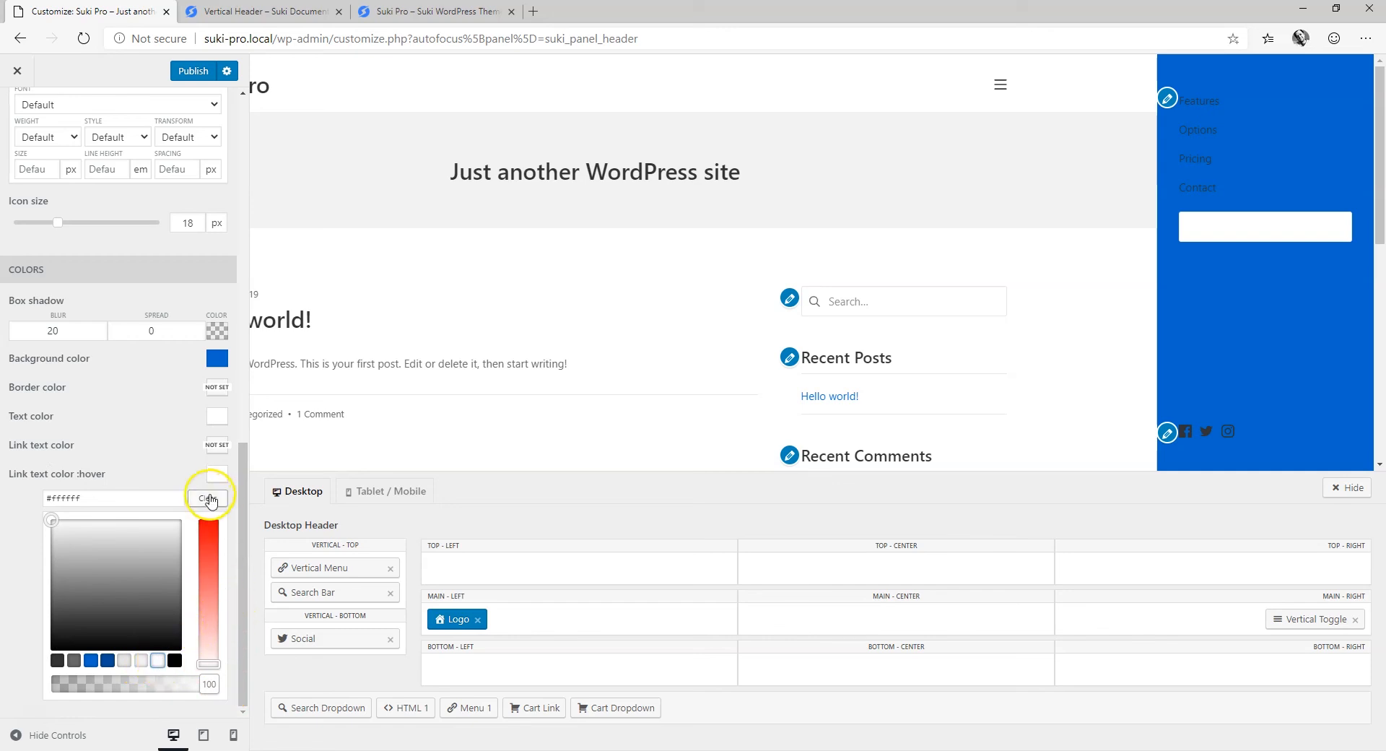
pyautogui.click(217, 474)
# Set the vertical bar's link text color to white
pyautogui.click(217, 660)
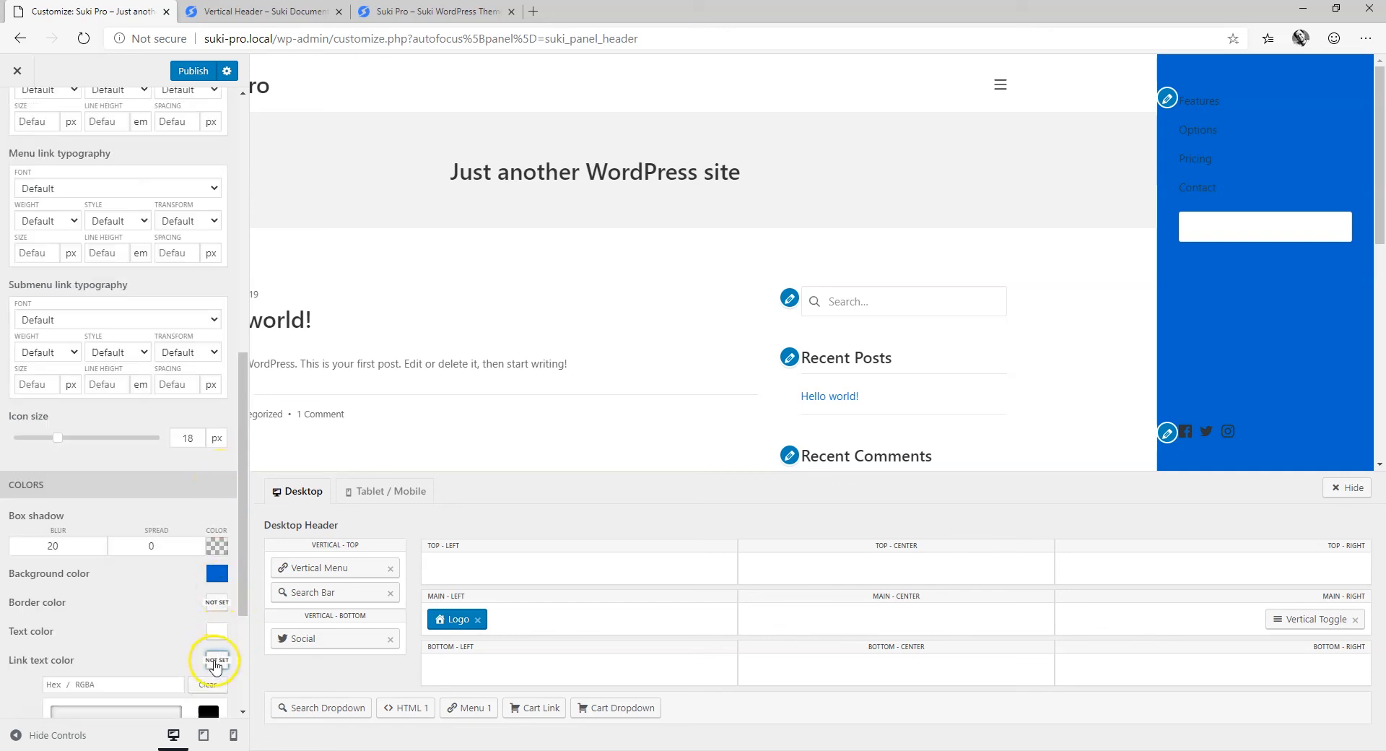
pyautogui.scroll(-3, 210, 658)
pyautogui.click(156, 634)
pyautogui.click(230, 484)
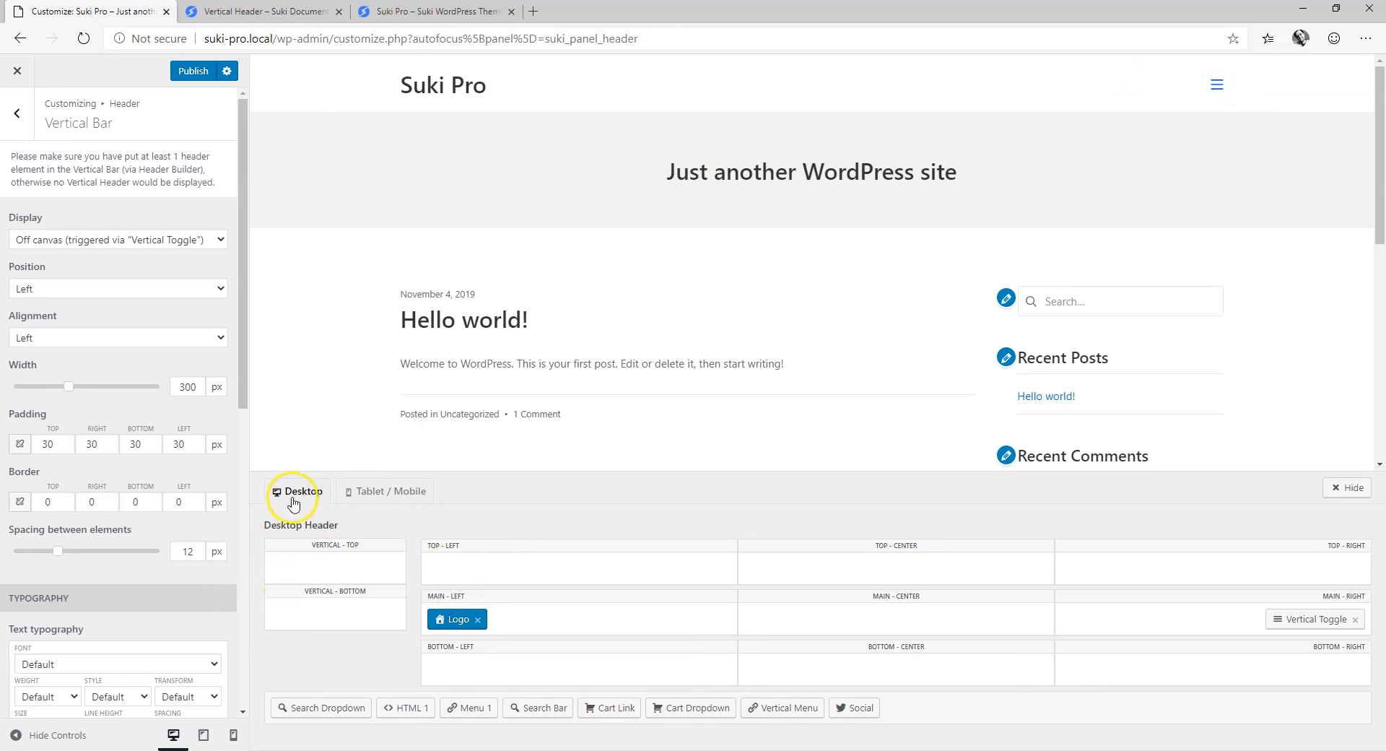
# Check the Tablet / Mobile header layout and return to the main Header settings for Desktop
pyautogui.click(377, 499)
pyautogui.click(302, 570)
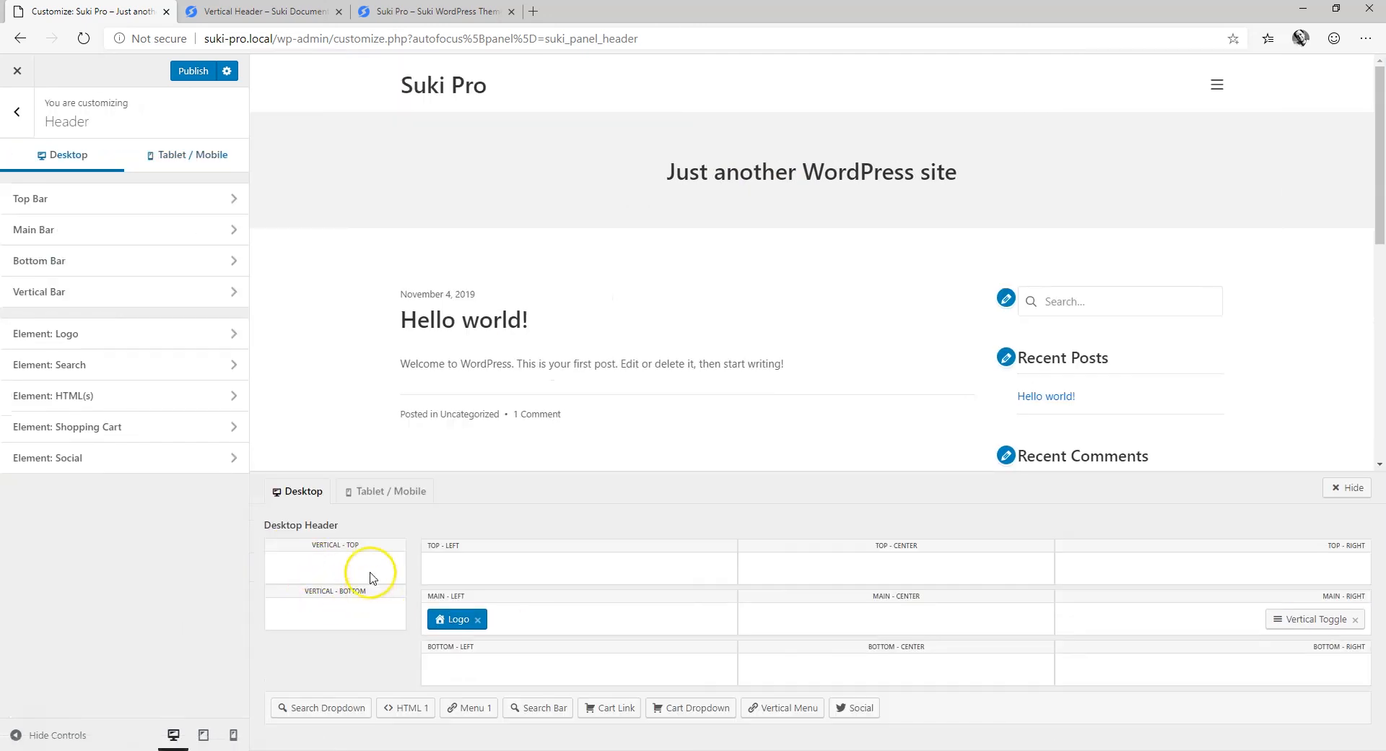